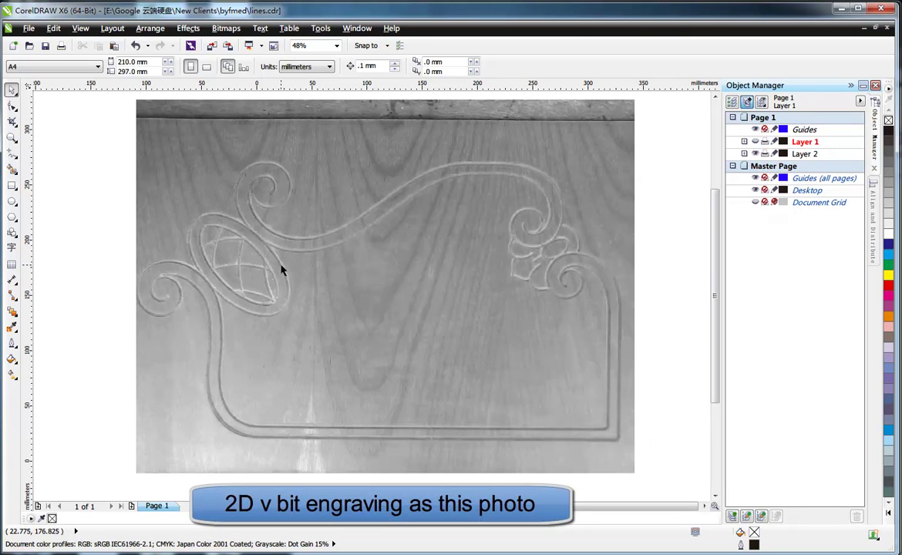
Zoom around the existing drawing, hide the engraving photo layer and select a traced curve.
{"action": "scroll", "coordinate": [281, 269], "scroll_direction": "up", "scroll_amount": 5}
{"action": "scroll", "coordinate": [282, 269], "scroll_direction": "down", "scroll_amount": 5}
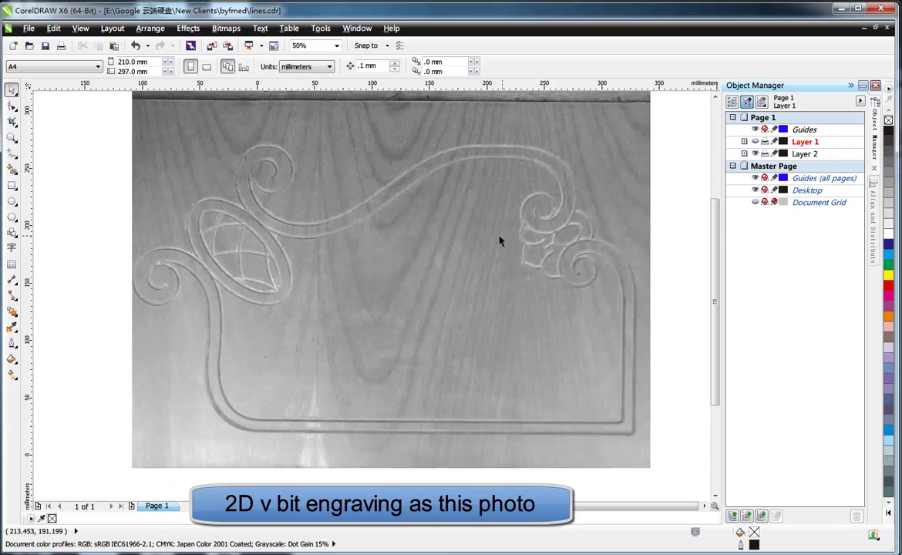
{"action": "scroll", "coordinate": [505, 241], "scroll_direction": "up", "scroll_amount": 2}
{"action": "scroll", "coordinate": [507, 240], "scroll_direction": "down", "scroll_amount": 2}
{"action": "scroll", "coordinate": [528, 245], "scroll_direction": "up", "scroll_amount": 2}
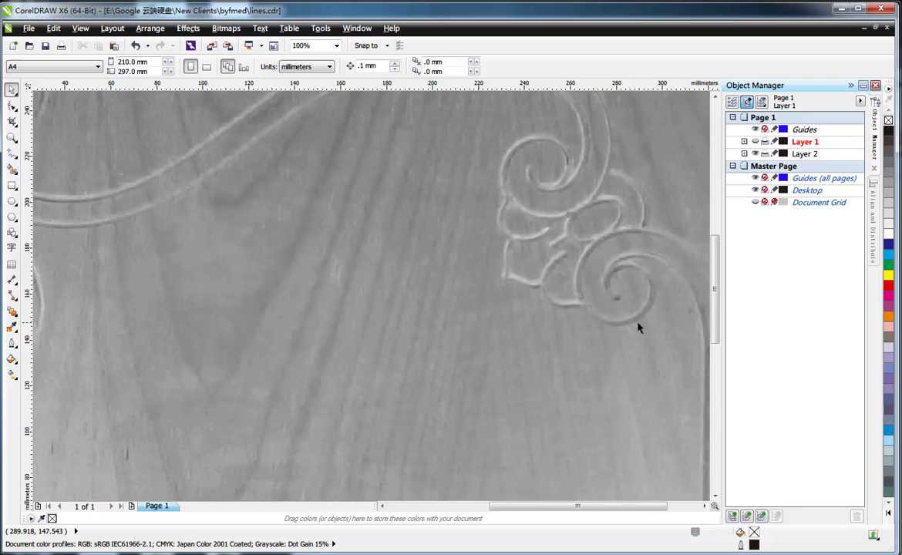
{"action": "scroll", "coordinate": [601, 327], "scroll_direction": "down", "scroll_amount": 1}
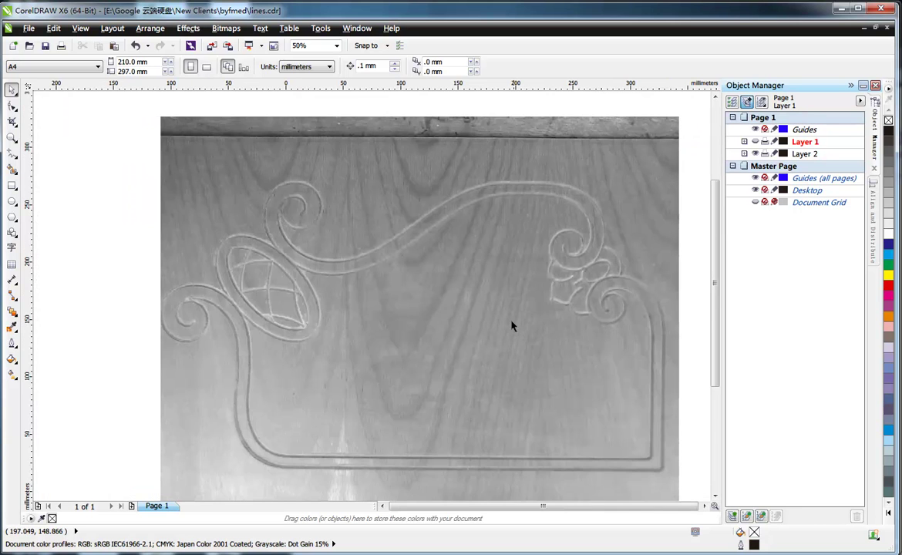
{"action": "scroll", "coordinate": [512, 326], "scroll_direction": "up", "scroll_amount": 1}
{"action": "scroll", "coordinate": [517, 317], "scroll_direction": "down", "scroll_amount": 1}
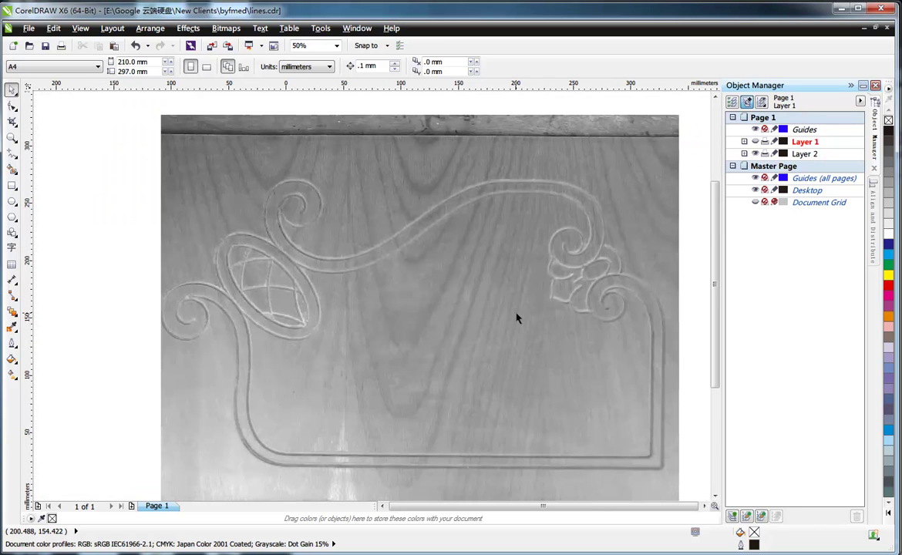
{"action": "left_click", "coordinate": [755, 154]}
{"action": "left_click", "coordinate": [571, 187]}
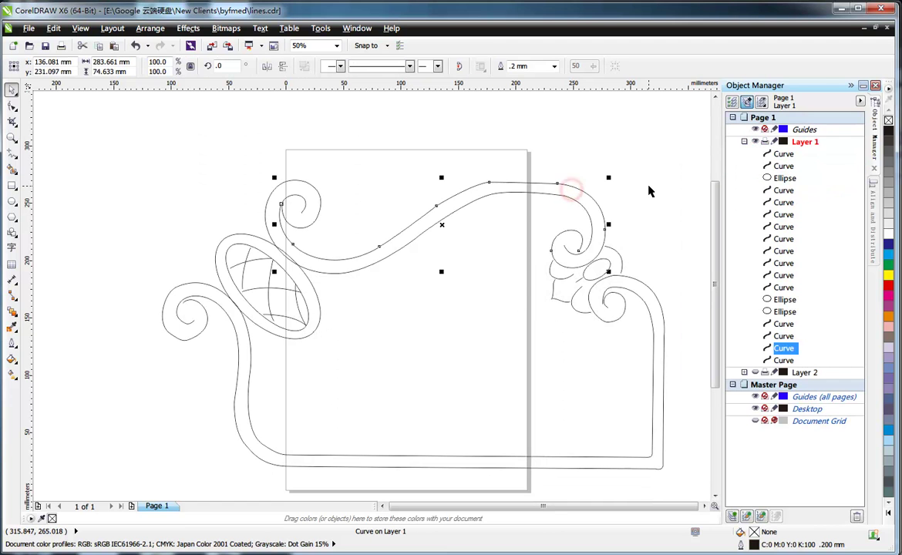
Deselect the curve, collapse Layer 1's object list and show the engraving photo layer again.
{"action": "scroll", "coordinate": [526, 223], "scroll_direction": "down", "scroll_amount": 1}
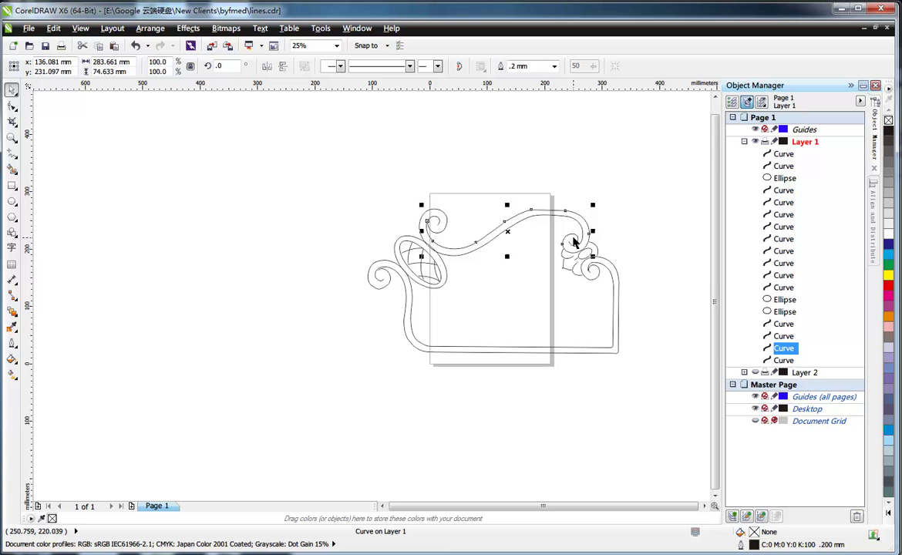
{"action": "scroll", "coordinate": [527, 232], "scroll_direction": "up", "scroll_amount": 1}
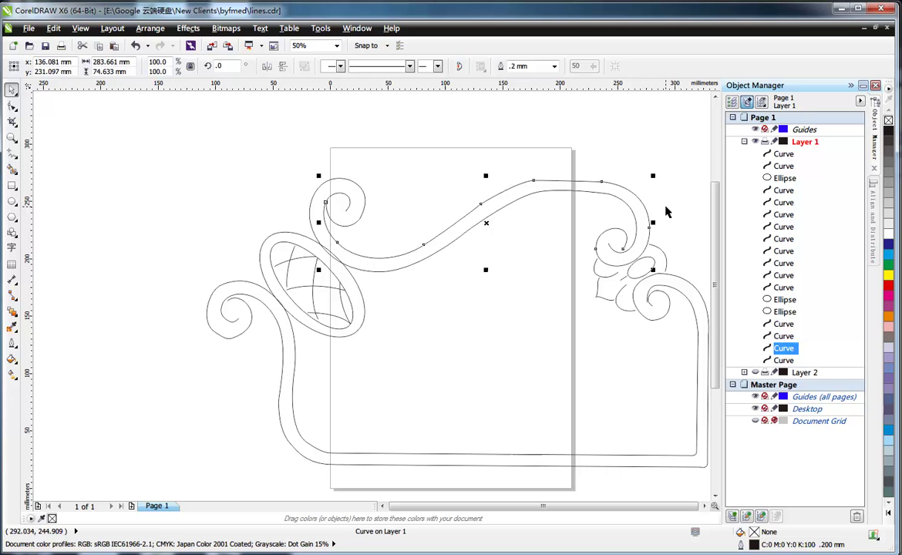
{"action": "left_click", "coordinate": [666, 205]}
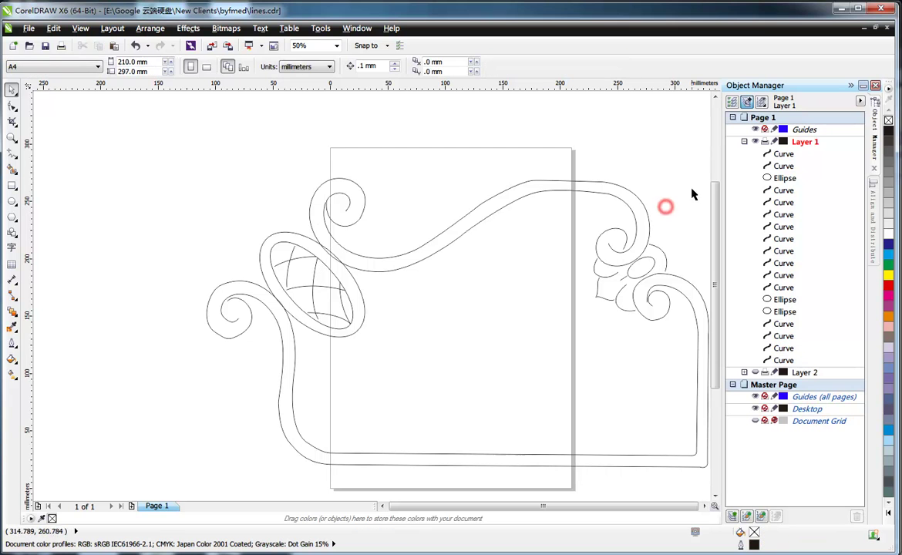
{"action": "left_click", "coordinate": [745, 143]}
{"action": "left_click", "coordinate": [756, 154]}
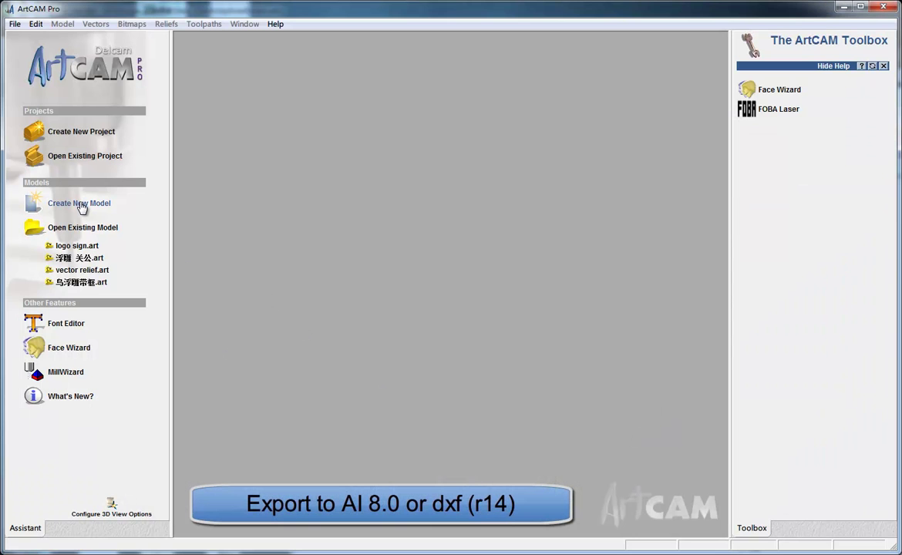
Create a 500 × 500 mm model and import lines.ai, ignoring all PostScript errors.
{"action": "left_click", "coordinate": [82, 207]}
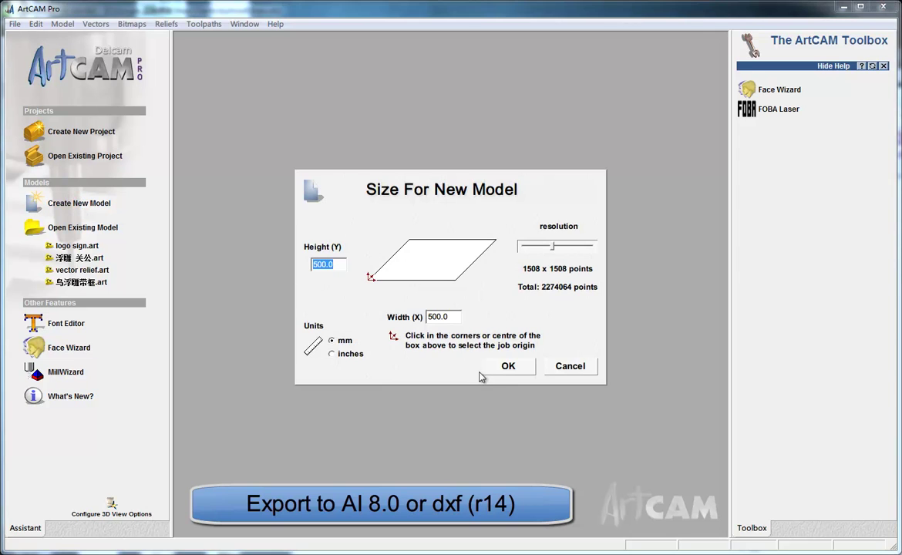
{"action": "left_click", "coordinate": [509, 367]}
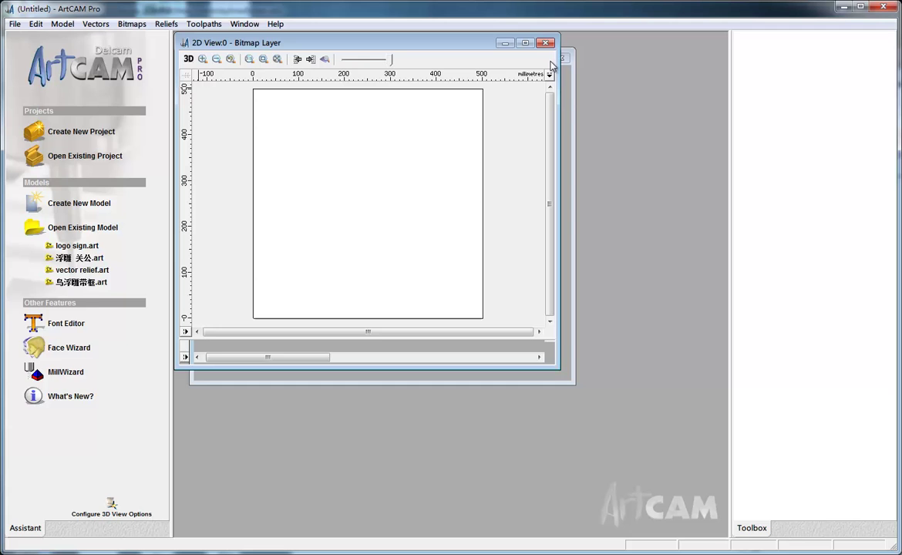
{"action": "left_click", "coordinate": [528, 43]}
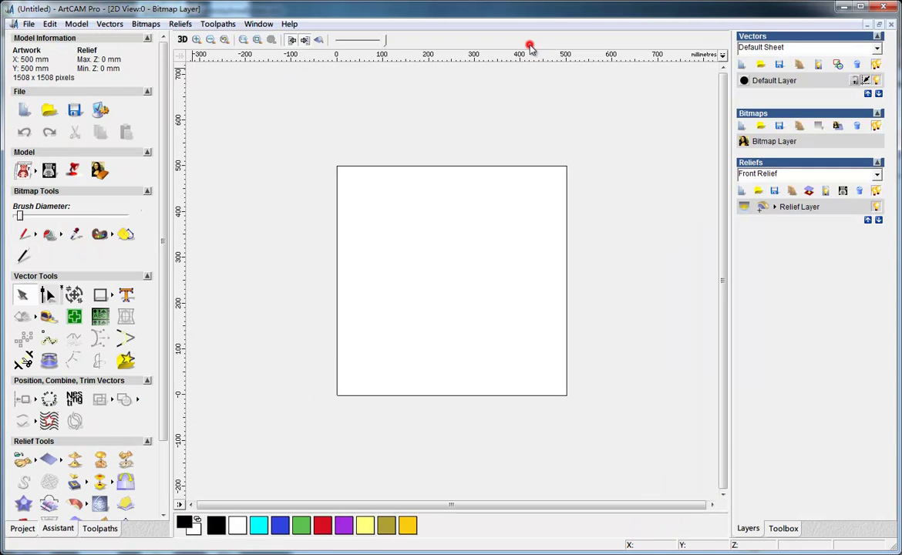
{"action": "left_click", "coordinate": [123, 27]}
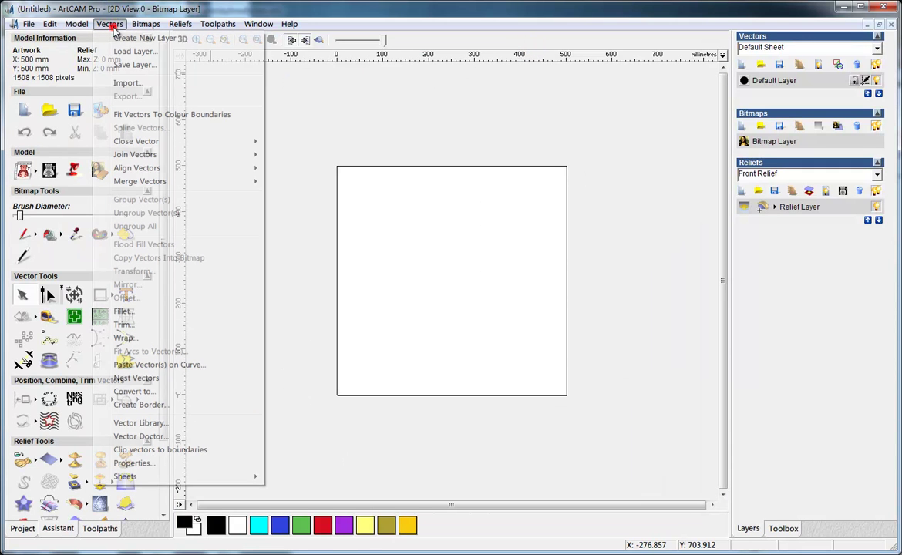
{"action": "left_click", "coordinate": [133, 82]}
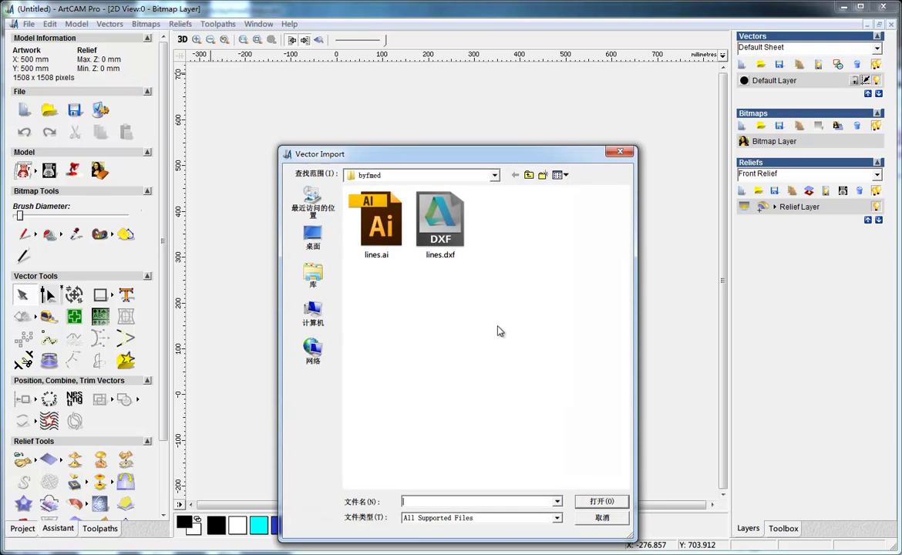
{"action": "double_click", "coordinate": [361, 211]}
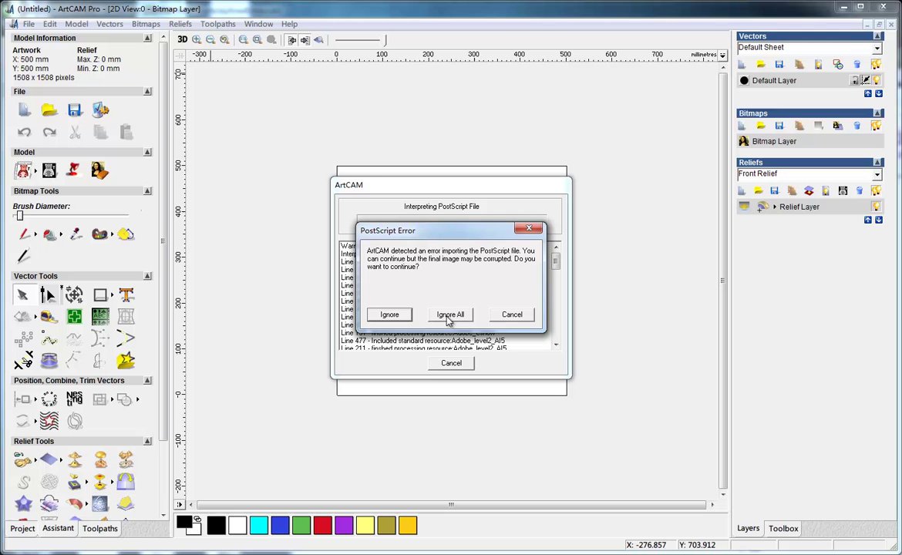
{"action": "left_click", "coordinate": [450, 315]}
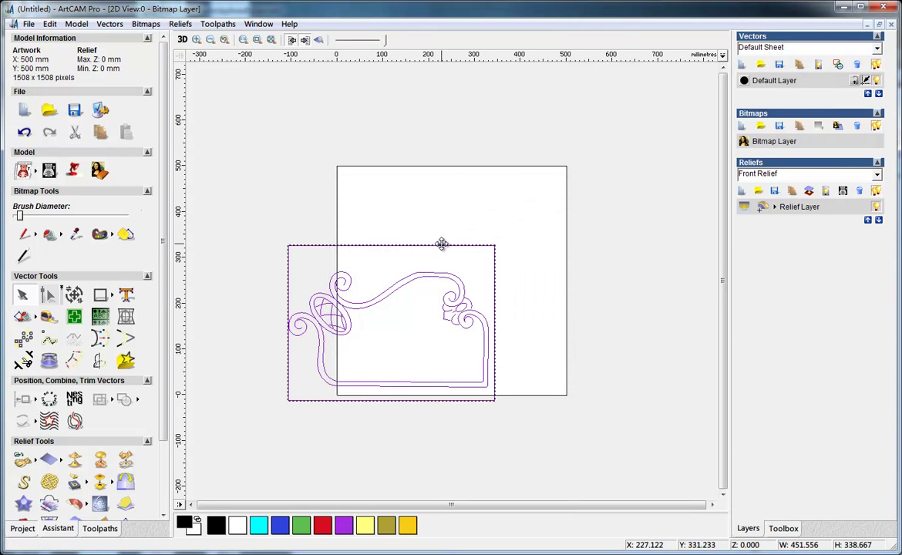
Drag the vectors onto the page, then transform them to bottom-left X 0, Y 0.
{"action": "left_click_drag", "start_coordinate": [442, 245], "coordinate": [489, 209]}
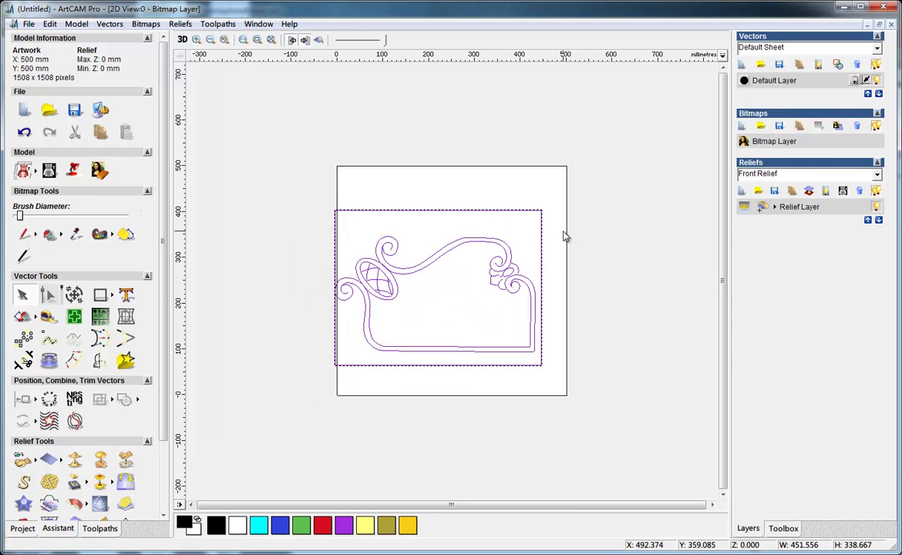
{"action": "key", "text": "ctrl+a"}
{"action": "left_click", "coordinate": [80, 297]}
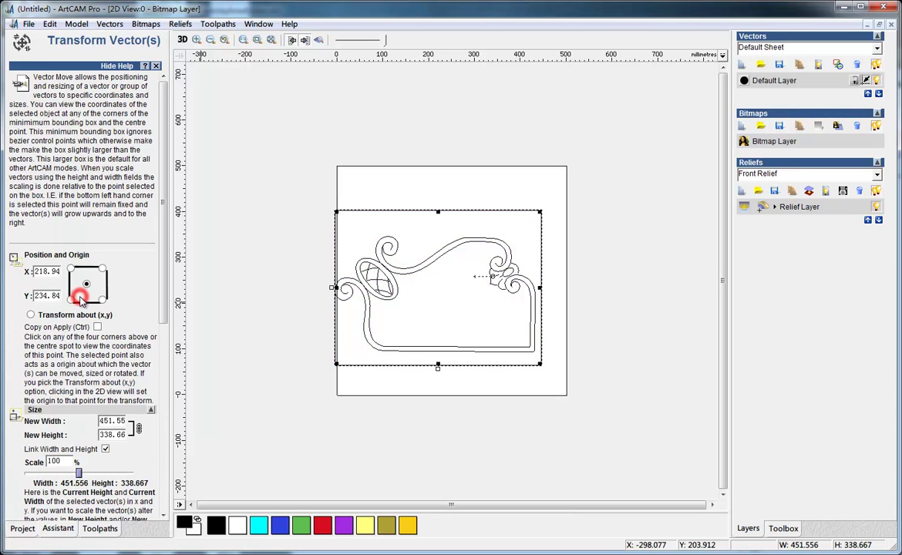
{"action": "left_click", "coordinate": [73, 299]}
{"action": "double_click", "coordinate": [48, 272]}
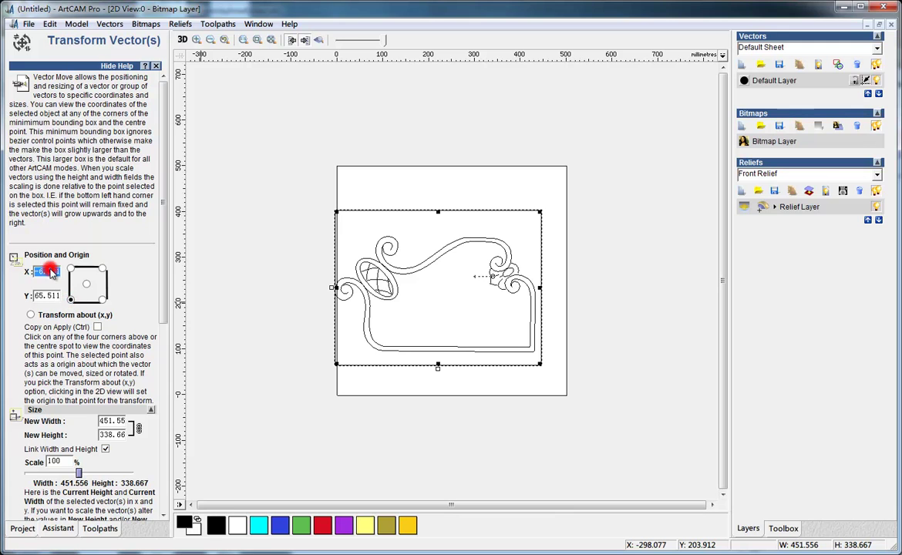
{"action": "type", "text": "0"}
{"action": "key", "text": "Tab"}
{"action": "type", "text": "0"}
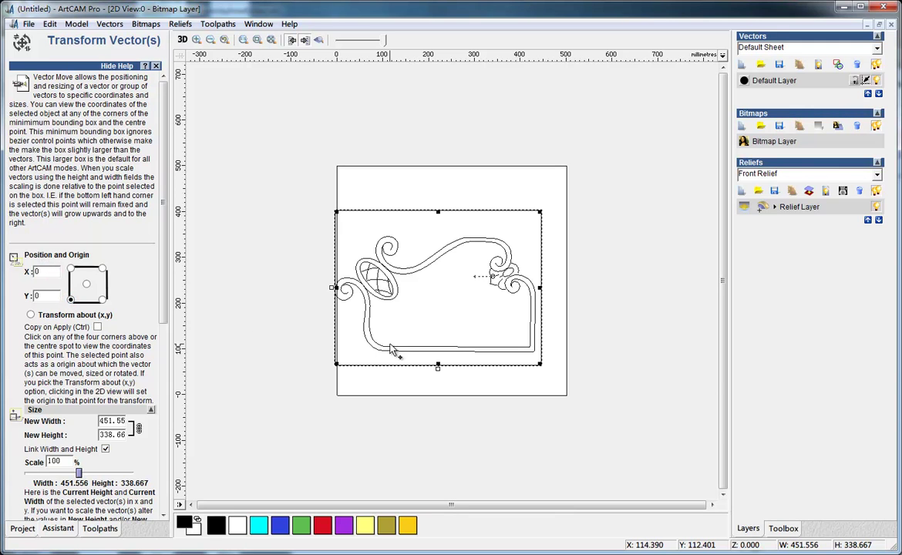
{"action": "left_click", "coordinate": [162, 284]}
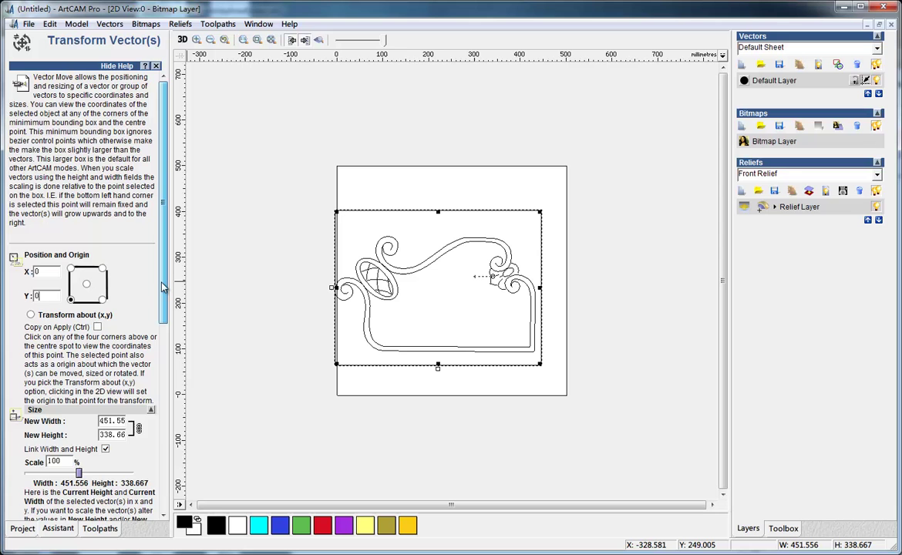
{"action": "left_click_drag", "start_coordinate": [162, 287], "coordinate": [124, 509]}
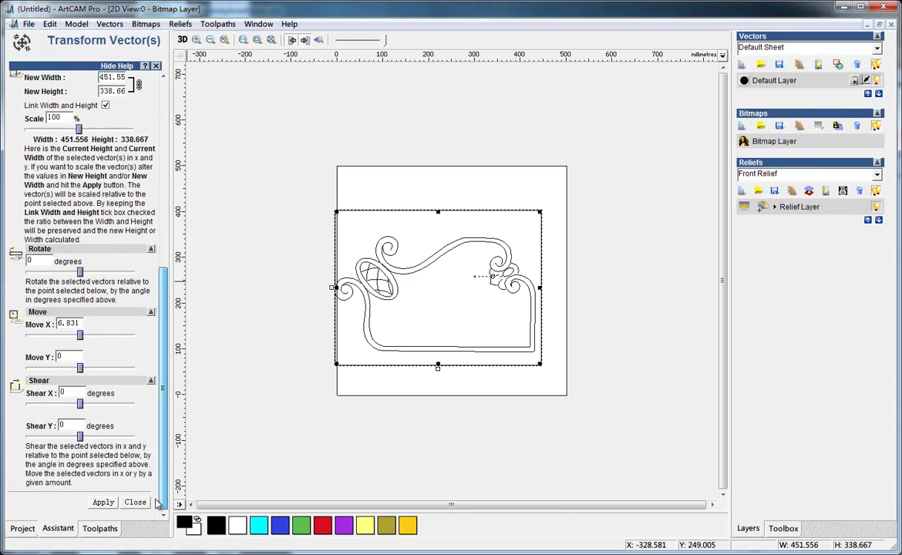
{"action": "left_click", "coordinate": [108, 503]}
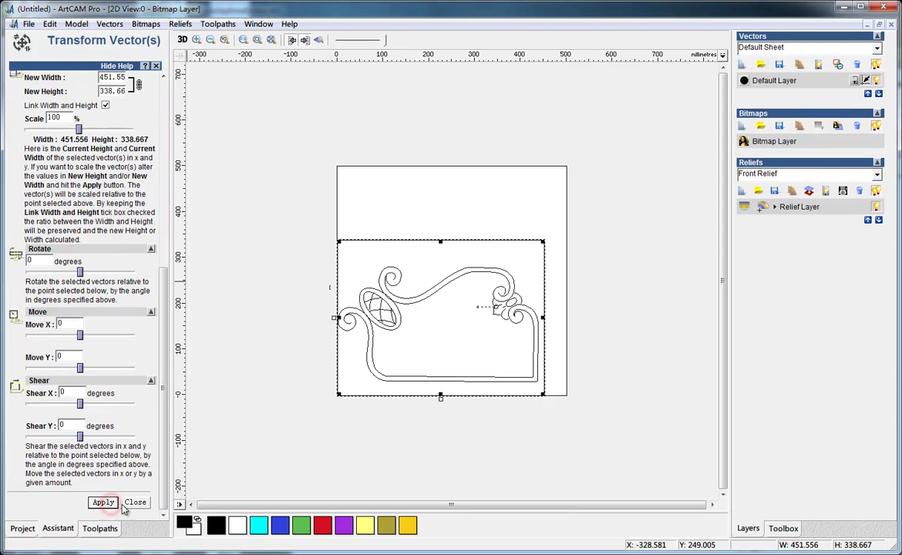
{"action": "left_click", "coordinate": [135, 502]}
Break the imported vectors apart and delete the rectangular border vector.
{"action": "left_click", "coordinate": [426, 223]}
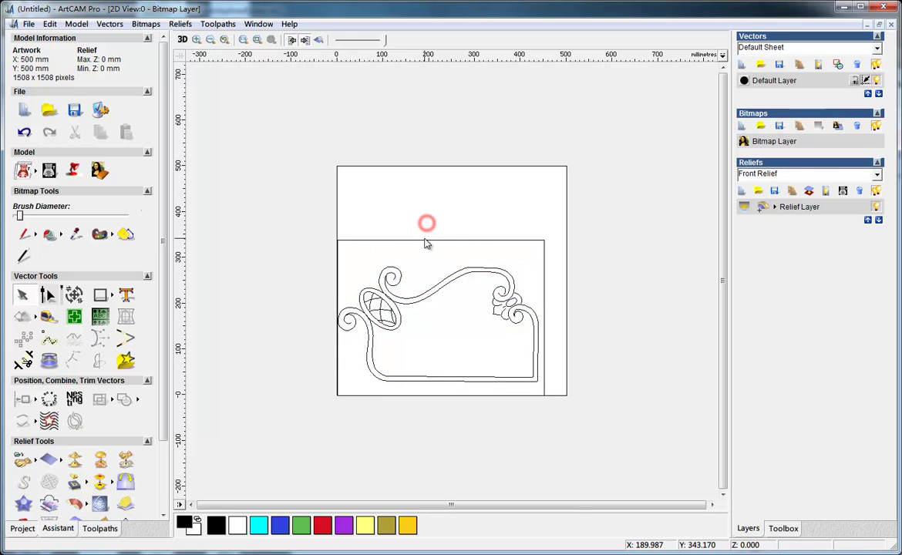
{"action": "right_click", "coordinate": [423, 240]}
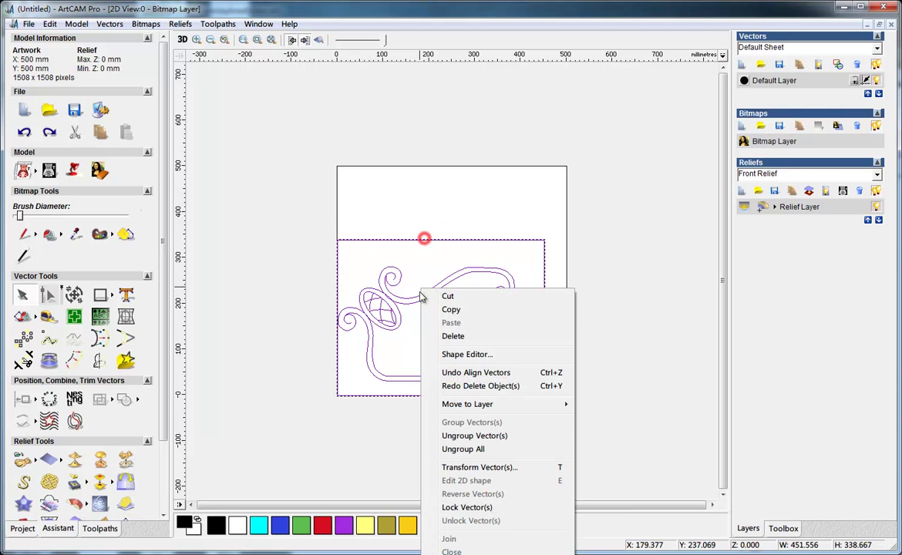
{"action": "left_click", "coordinate": [483, 449]}
{"action": "left_click", "coordinate": [398, 224]}
{"action": "left_click", "coordinate": [402, 241]}
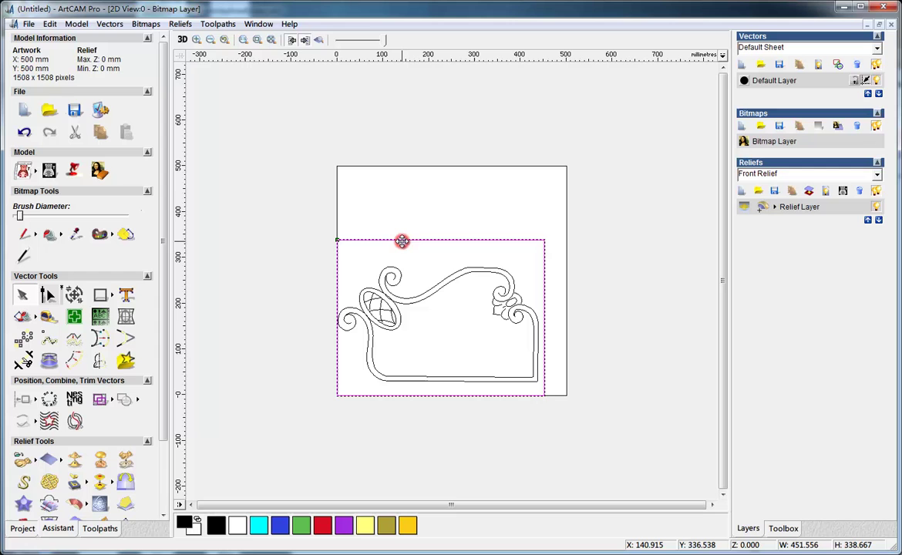
{"action": "key", "text": "Delete"}
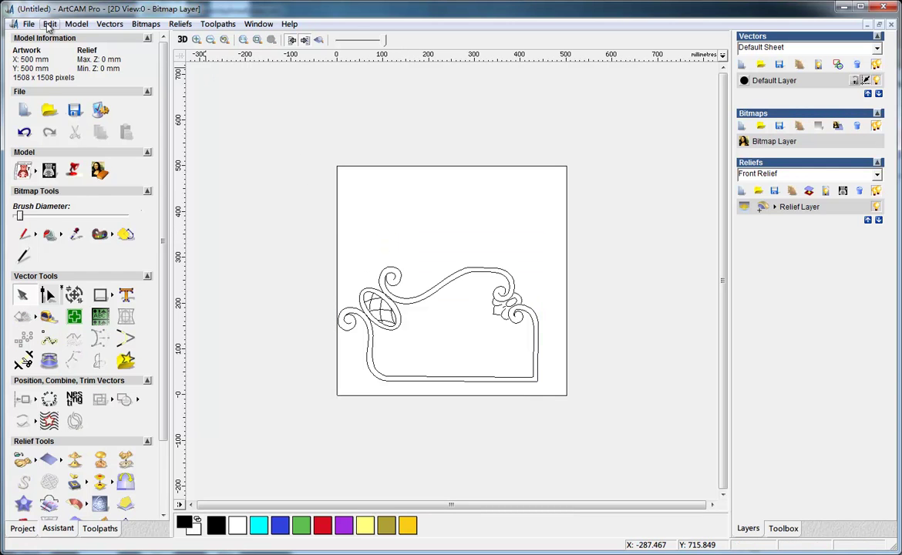
Set the model position zero to the bottom-left pixel.
{"action": "left_click", "coordinate": [81, 23]}
{"action": "left_click", "coordinate": [104, 77]}
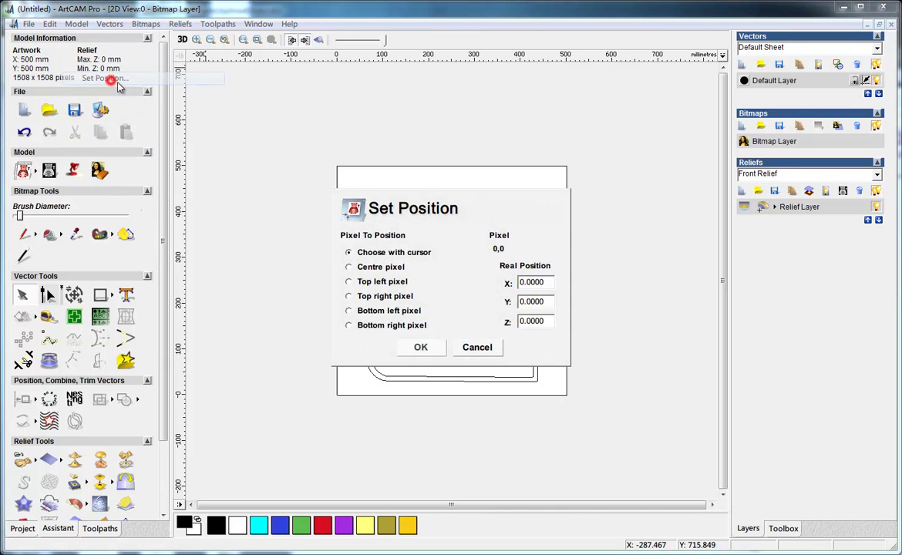
{"action": "left_click", "coordinate": [350, 310]}
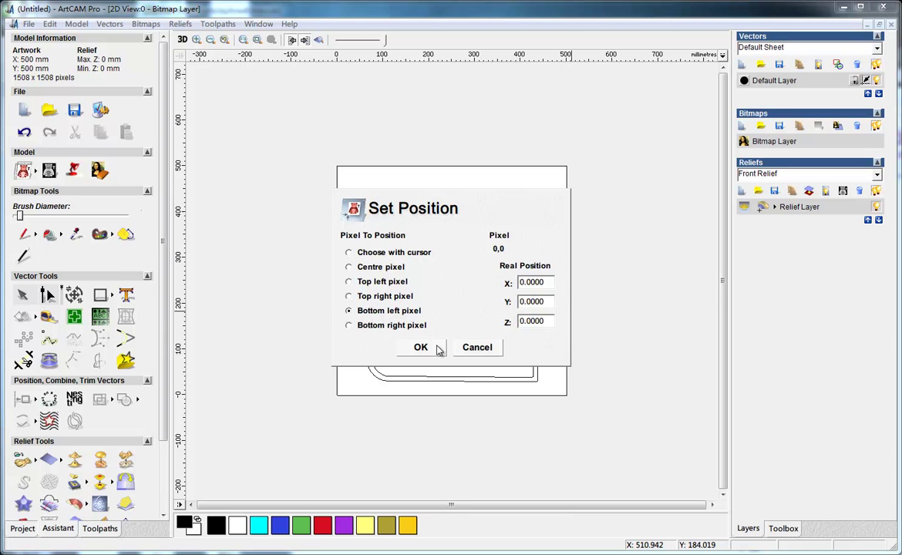
{"action": "left_click", "coordinate": [421, 348]}
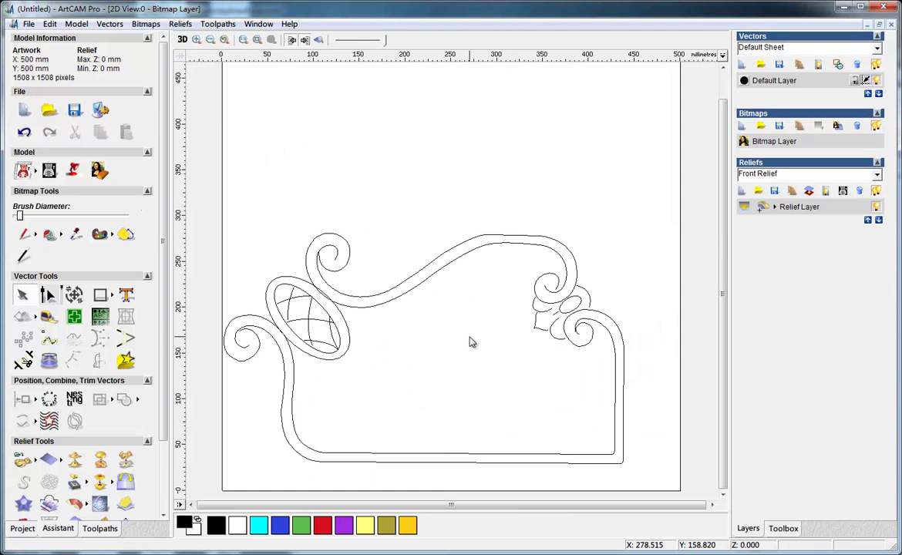
Try selecting several frame curves, then settle on the upper scroll curve alone.
{"action": "left_click", "coordinate": [445, 266]}
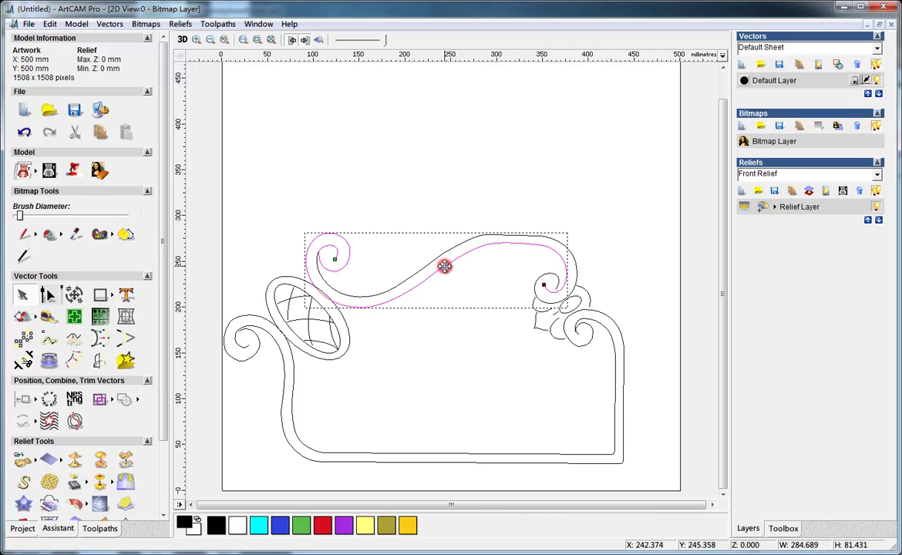
{"action": "left_click", "coordinate": [531, 237]}
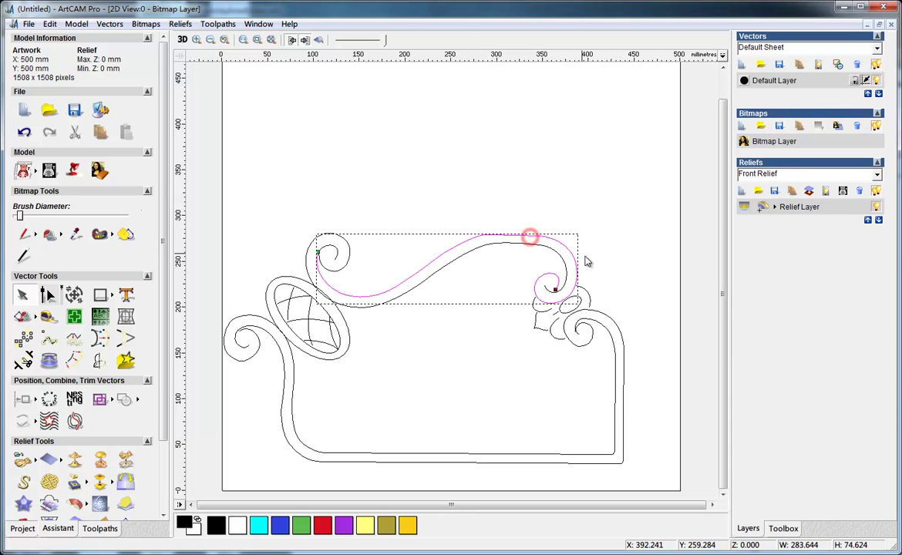
{"action": "left_click", "coordinate": [579, 298]}
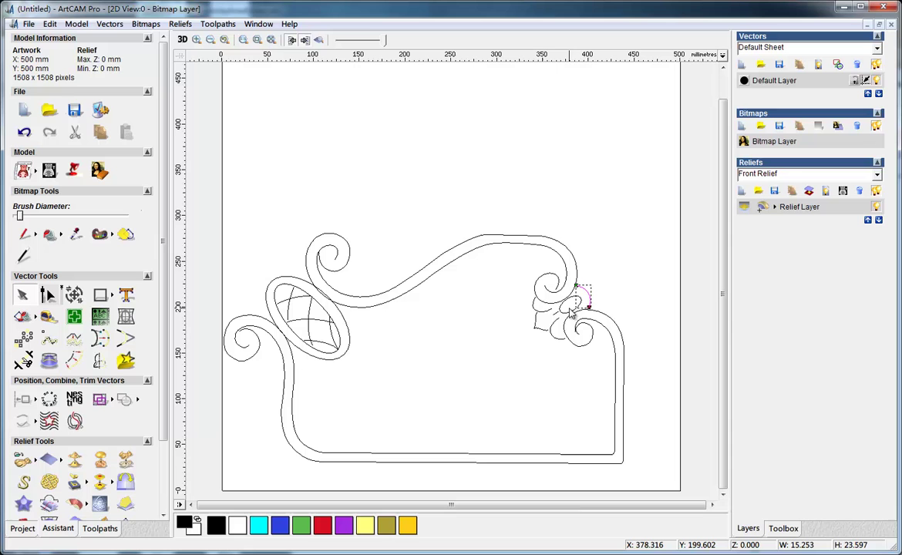
{"action": "left_click", "coordinate": [611, 316]}
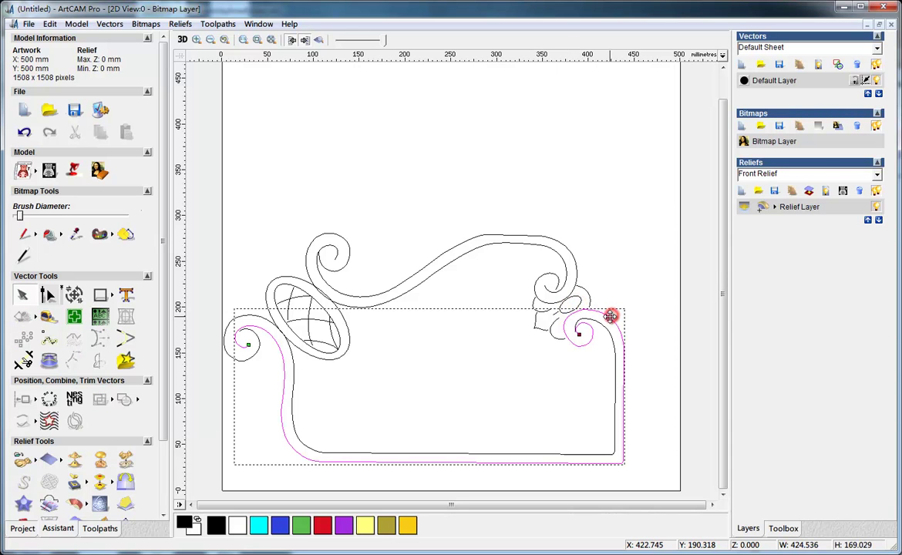
{"action": "left_click", "coordinate": [623, 266]}
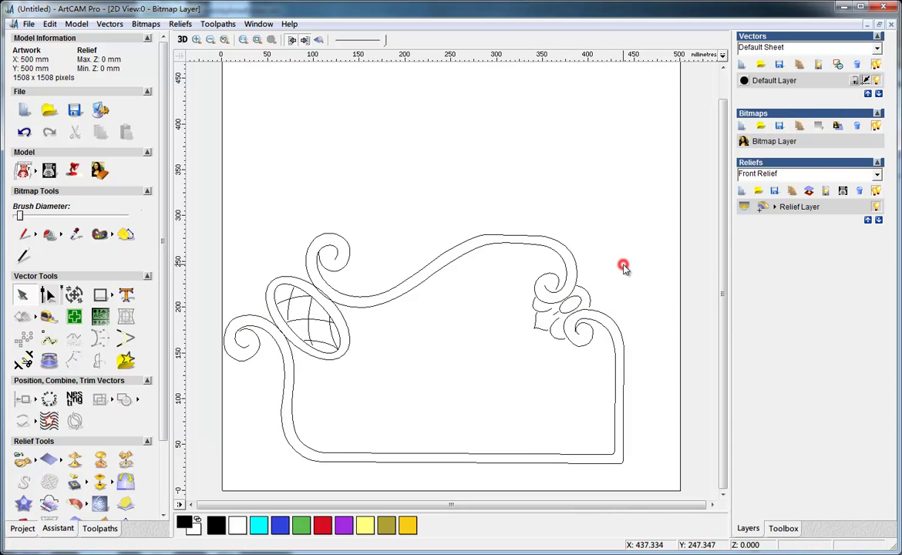
{"action": "left_click", "coordinate": [363, 305]}
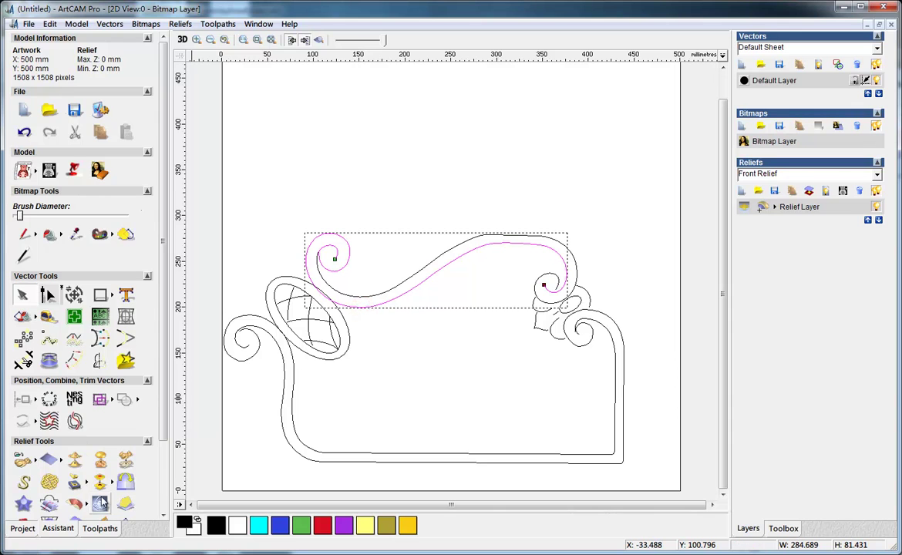
Start a V-Bit Carving toolpath using the V-Bit 32 mm 90 degree tool.
{"action": "left_click", "coordinate": [99, 529]}
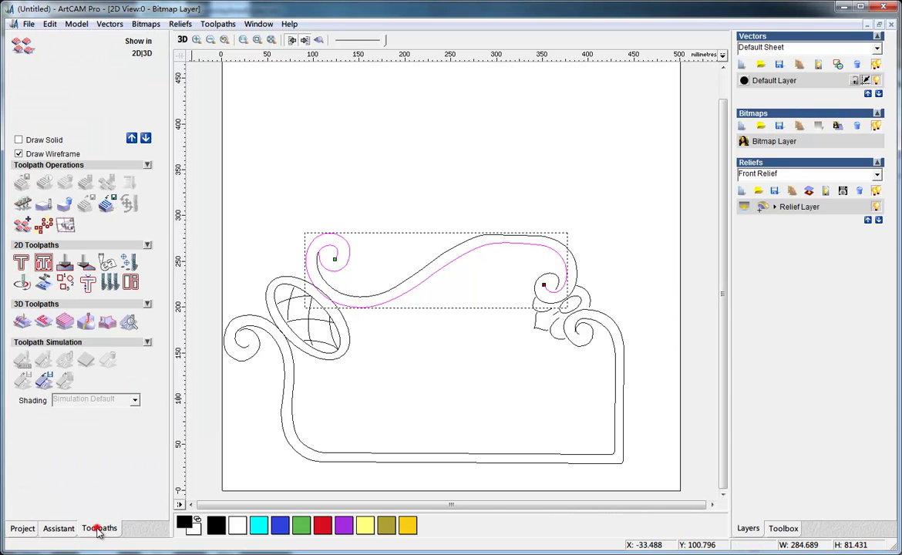
{"action": "left_click", "coordinate": [67, 267]}
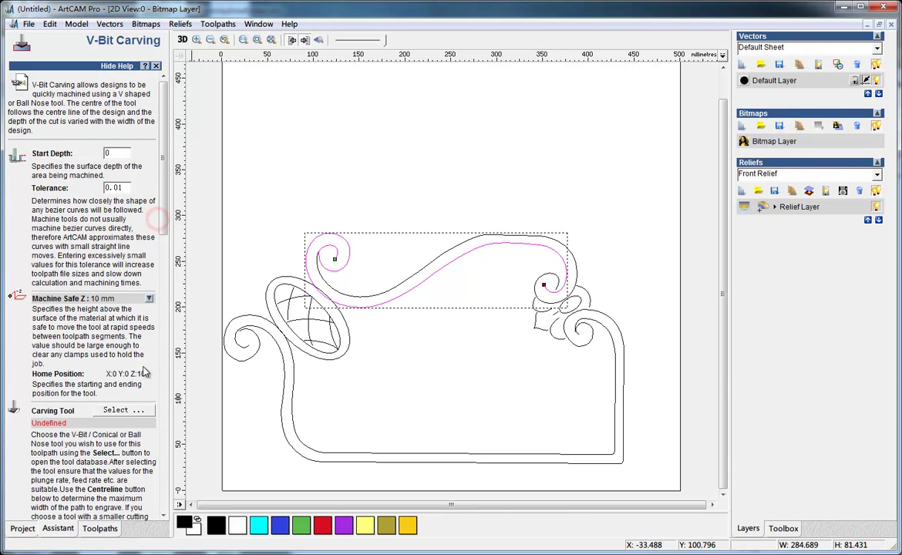
{"action": "left_click", "coordinate": [126, 410]}
{"action": "scroll", "coordinate": [359, 350], "scroll_direction": "down", "scroll_amount": 2}
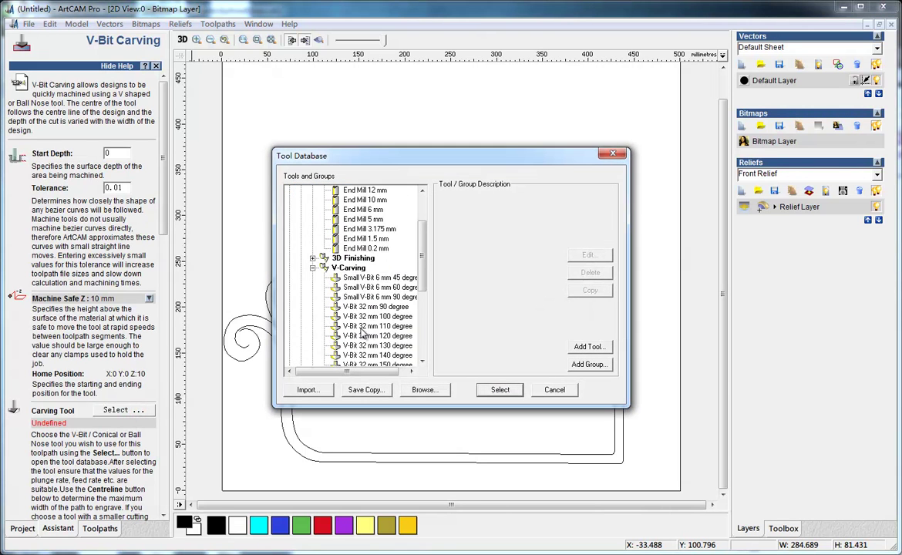
{"action": "double_click", "coordinate": [370, 307]}
Run Centreline, dismiss the open-vectors warning and close the V-bit carving page.
{"action": "left_click_drag", "start_coordinate": [162, 199], "coordinate": [161, 343]}
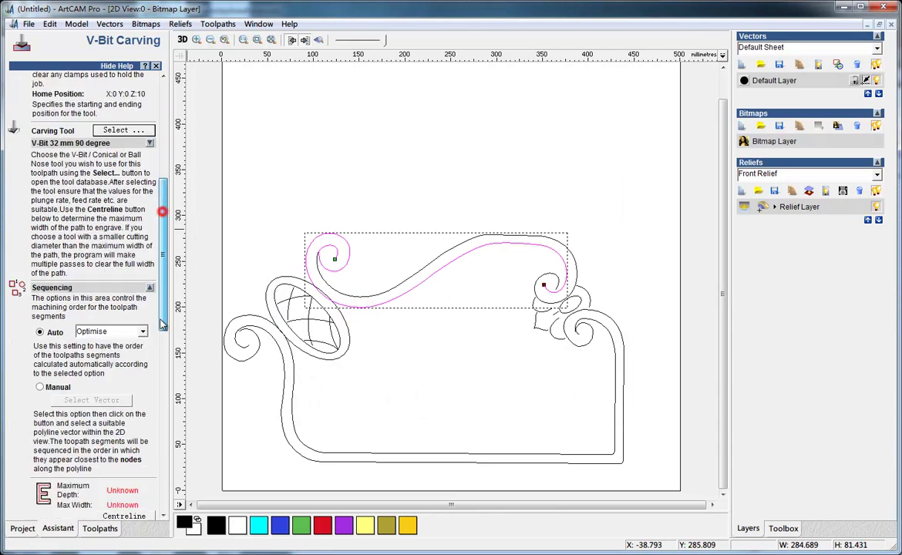
{"action": "left_click", "coordinate": [117, 431]}
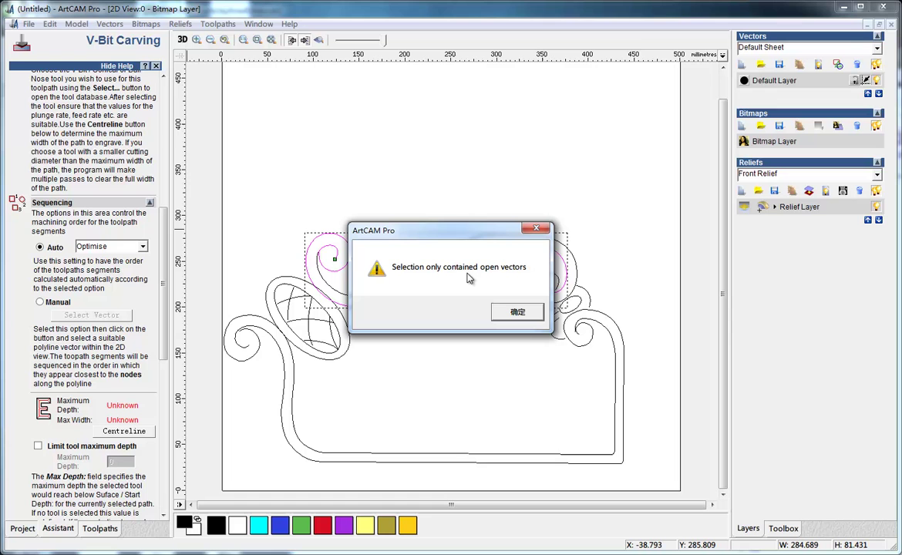
{"action": "left_click", "coordinate": [520, 312]}
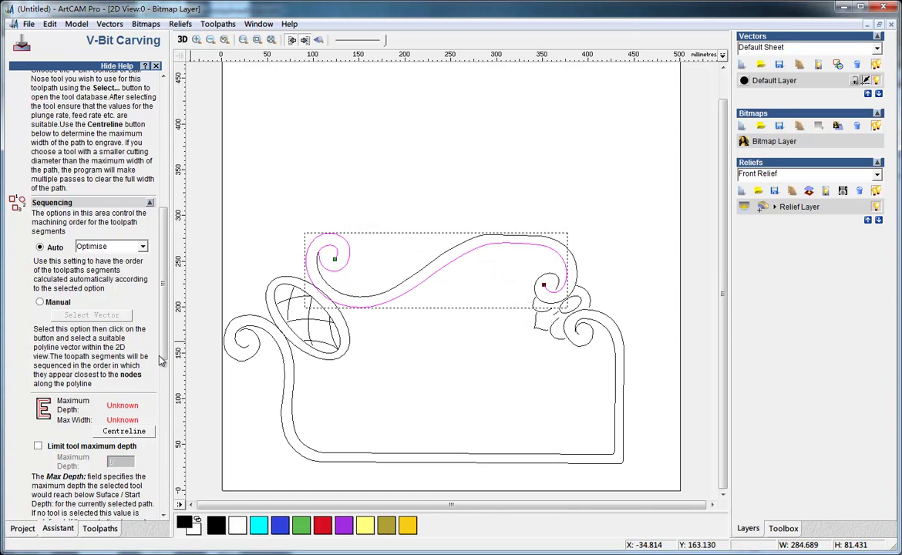
{"action": "scroll", "coordinate": [160, 360], "scroll_direction": "down", "scroll_amount": 5}
{"action": "scroll", "coordinate": [160, 360], "scroll_direction": "down", "scroll_amount": 5}
{"action": "left_click", "coordinate": [139, 505]}
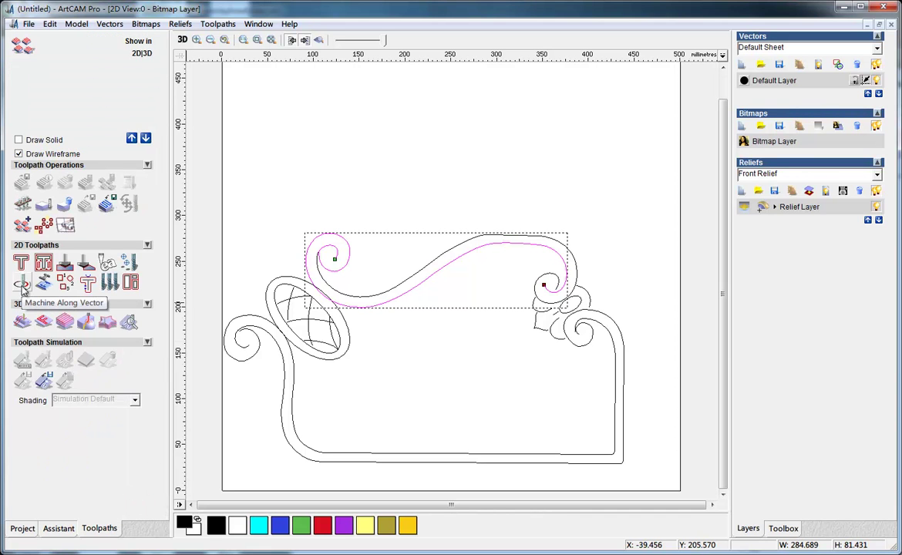
Select all frame vectors and start a Machine Along Vector toolpath with finish depth 3.
{"action": "left_click", "coordinate": [345, 205]}
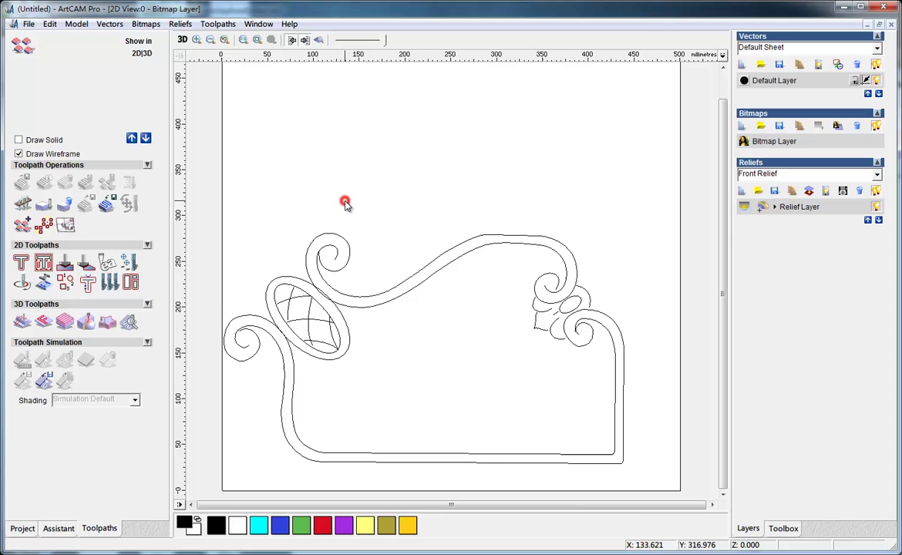
{"action": "key", "text": "ctrl+a"}
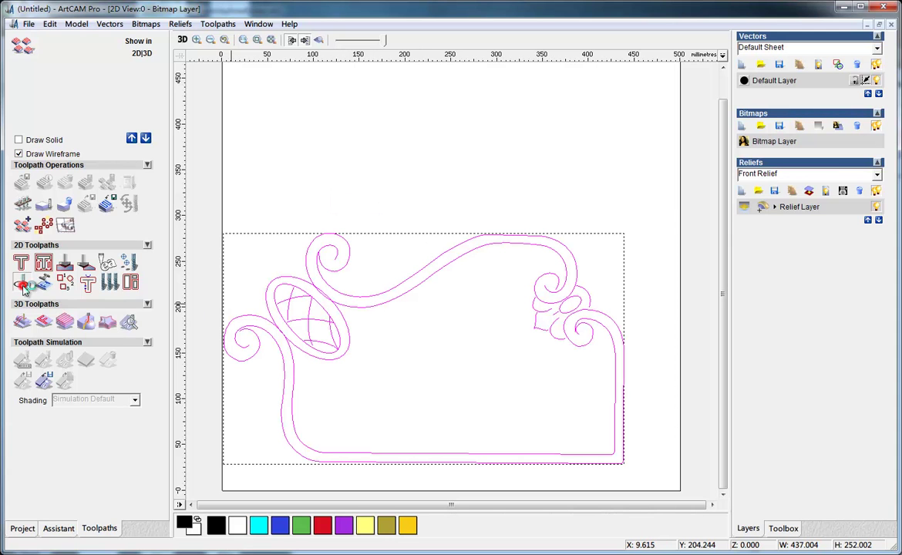
{"action": "left_click", "coordinate": [21, 262]}
{"action": "double_click", "coordinate": [116, 171]}
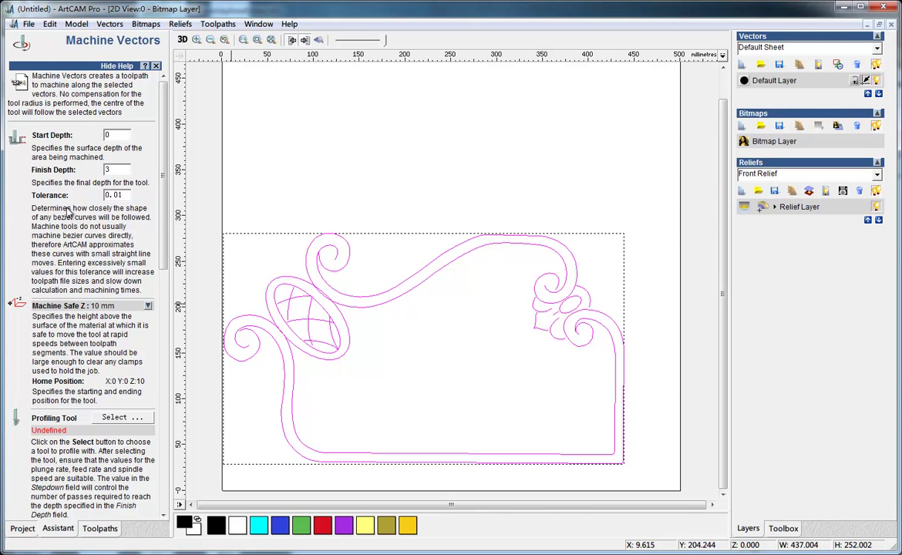
Choose the V-Bit 32 mm 90 degree as the profiling tool.
{"action": "scroll", "coordinate": [160, 262], "scroll_direction": "down", "scroll_amount": 2}
{"action": "scroll", "coordinate": [161, 258], "scroll_direction": "down", "scroll_amount": 2}
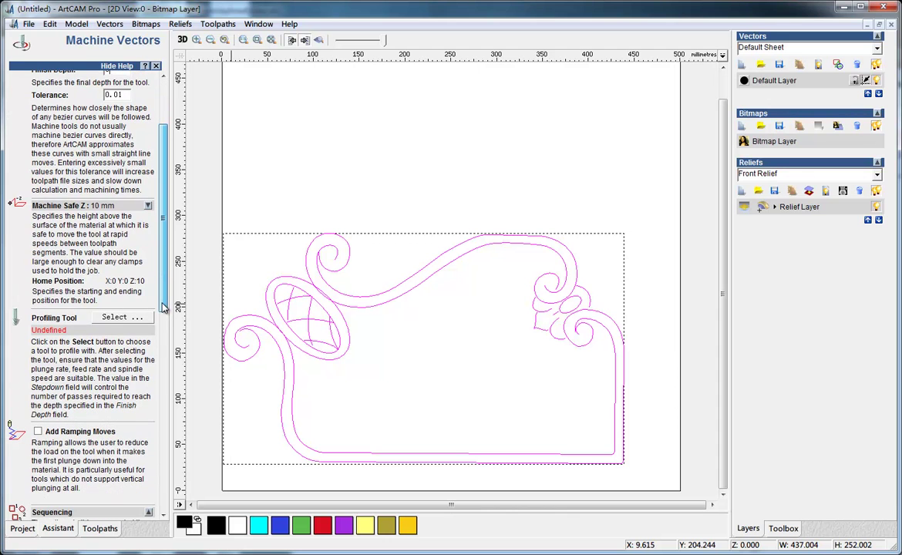
{"action": "left_click", "coordinate": [133, 323]}
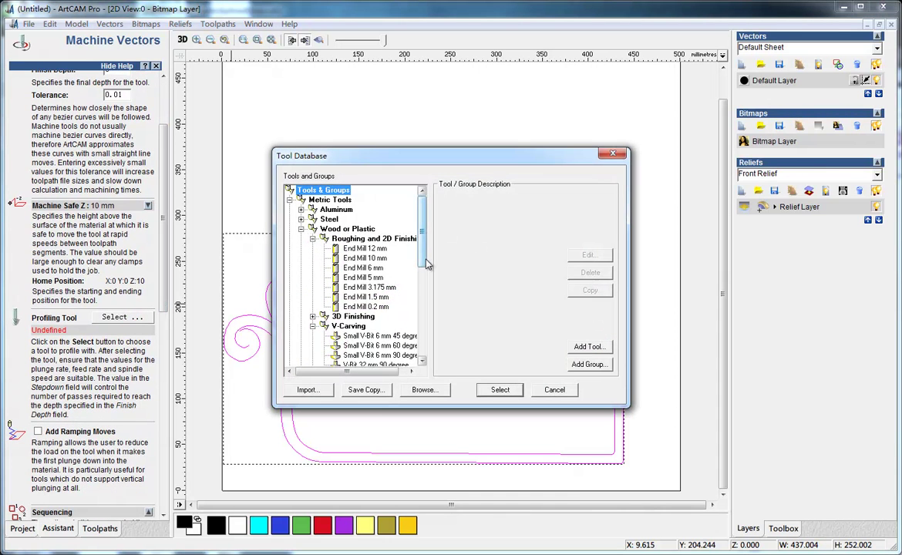
{"action": "left_click_drag", "start_coordinate": [422, 260], "coordinate": [425, 306]}
{"action": "left_click", "coordinate": [381, 259]}
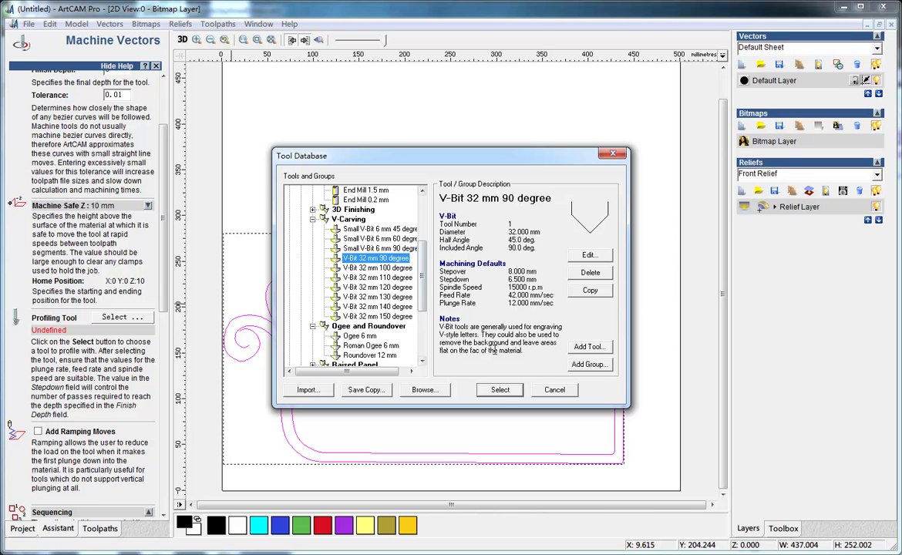
{"action": "left_click", "coordinate": [499, 391]}
Set the material thickness to 10 mm with zero on the other face.
{"action": "scroll", "coordinate": [162, 347], "scroll_direction": "down", "scroll_amount": 8}
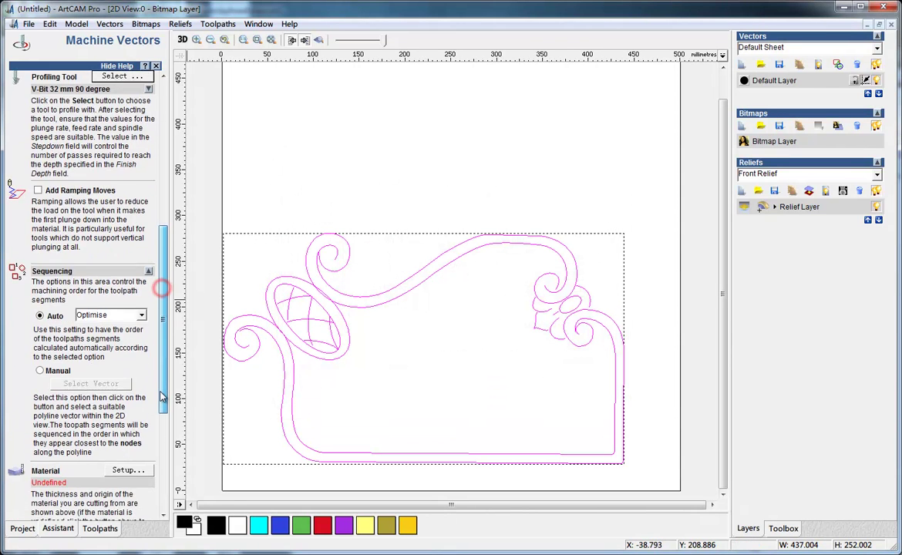
{"action": "scroll", "coordinate": [162, 417], "scroll_direction": "down", "scroll_amount": 2}
{"action": "scroll", "coordinate": [162, 417], "scroll_direction": "down", "scroll_amount": 3}
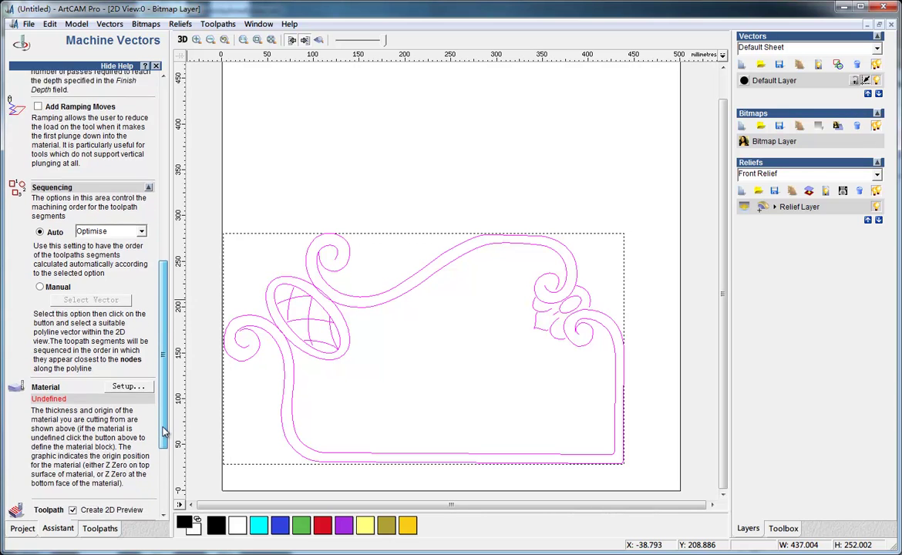
{"action": "left_click", "coordinate": [125, 342]}
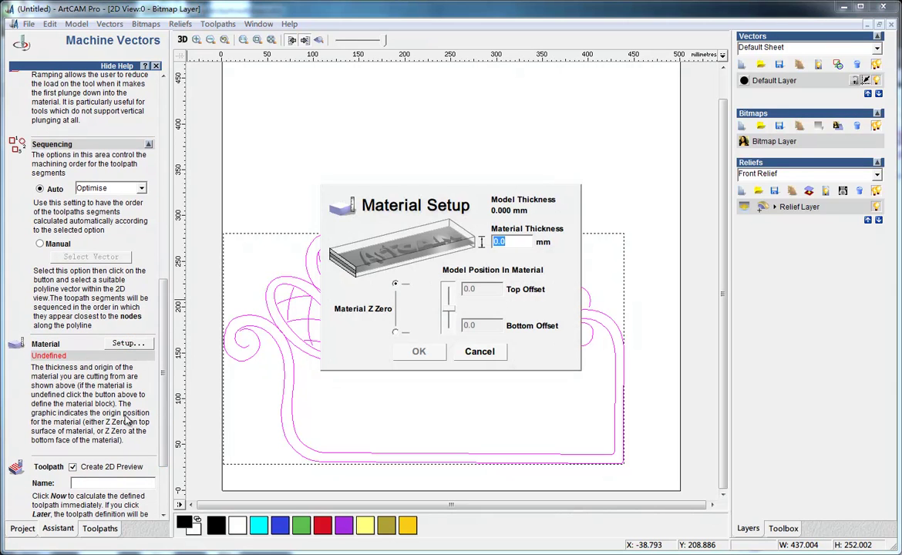
{"action": "type", "text": "10"}
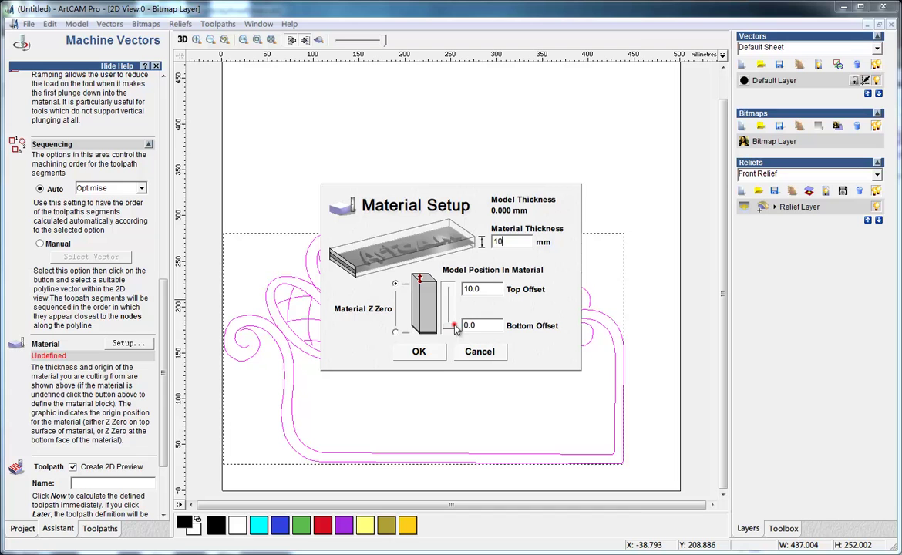
{"action": "left_click", "coordinate": [395, 331]}
{"action": "left_click", "coordinate": [419, 351]}
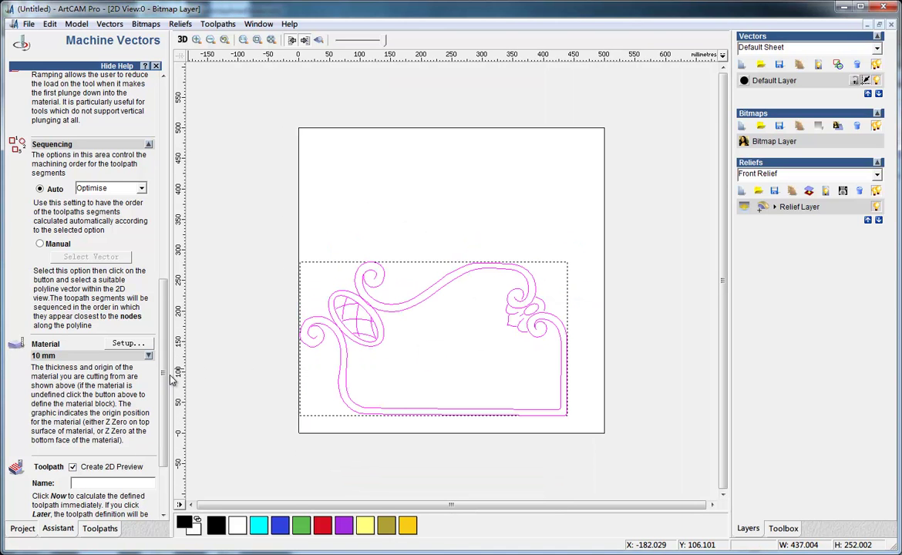
Calculate the Machine Vectors toolpath and switch to the 3D view.
{"action": "scroll", "coordinate": [156, 349], "scroll_direction": "down", "scroll_amount": 3}
{"action": "left_click", "coordinate": [136, 480]}
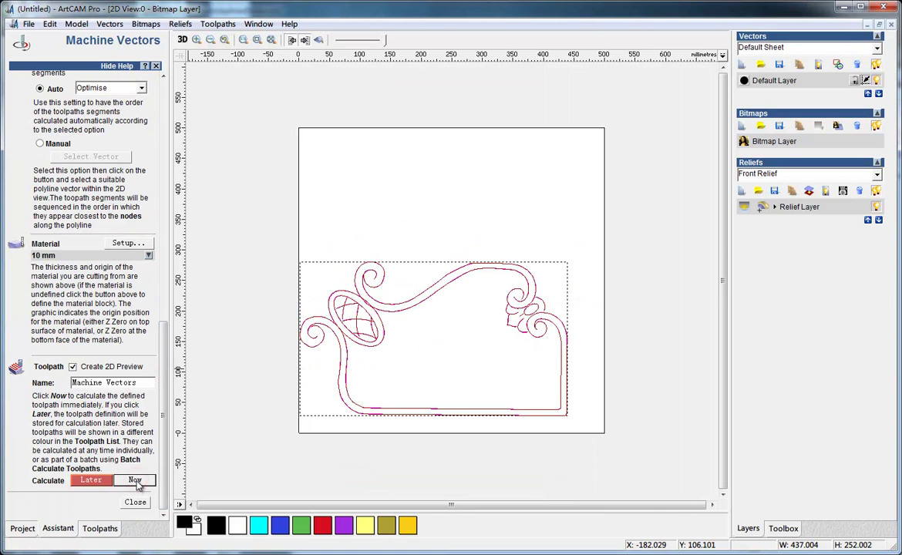
{"action": "left_click", "coordinate": [128, 506]}
{"action": "left_click", "coordinate": [182, 39]}
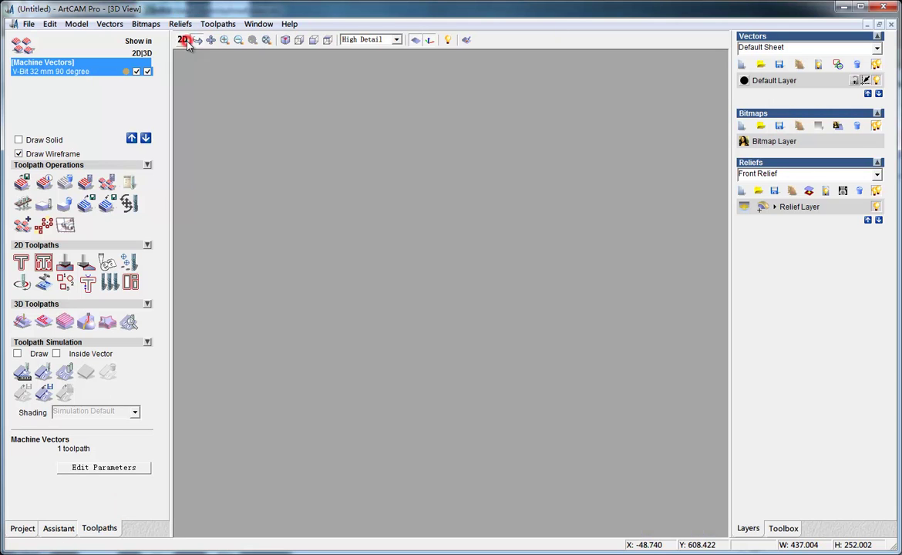
Simulate the toolpath and orbit the block to inspect the carved grooves.
{"action": "left_click", "coordinate": [44, 391]}
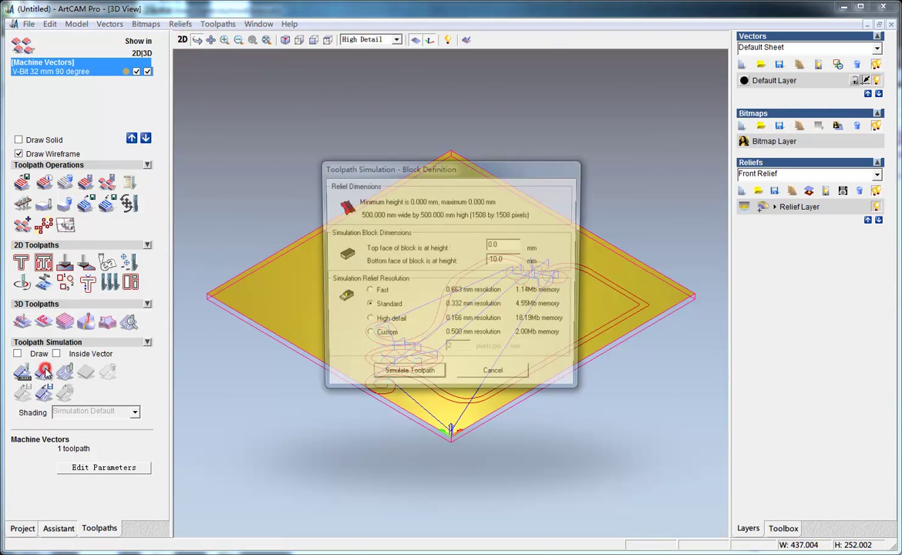
{"action": "left_click", "coordinate": [407, 377]}
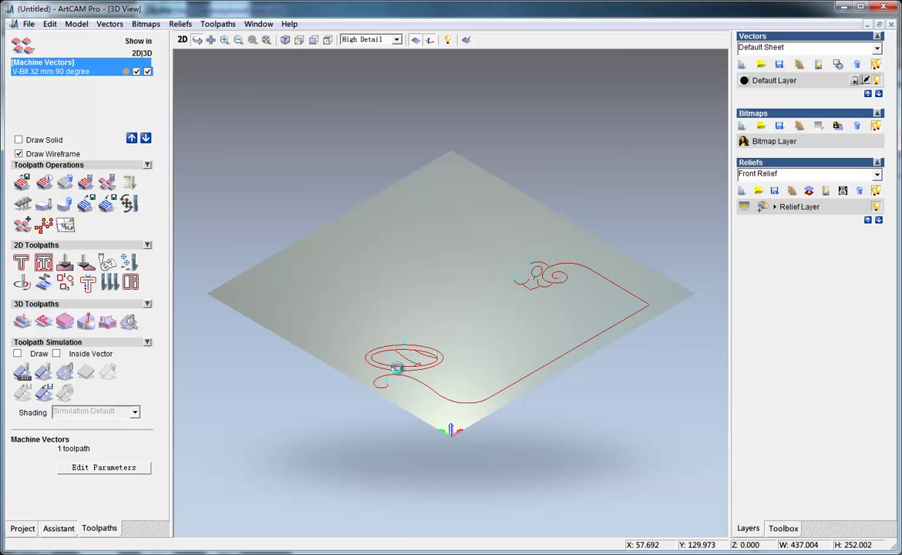
{"action": "left_click_drag", "start_coordinate": [560, 334], "coordinate": [485, 455]}
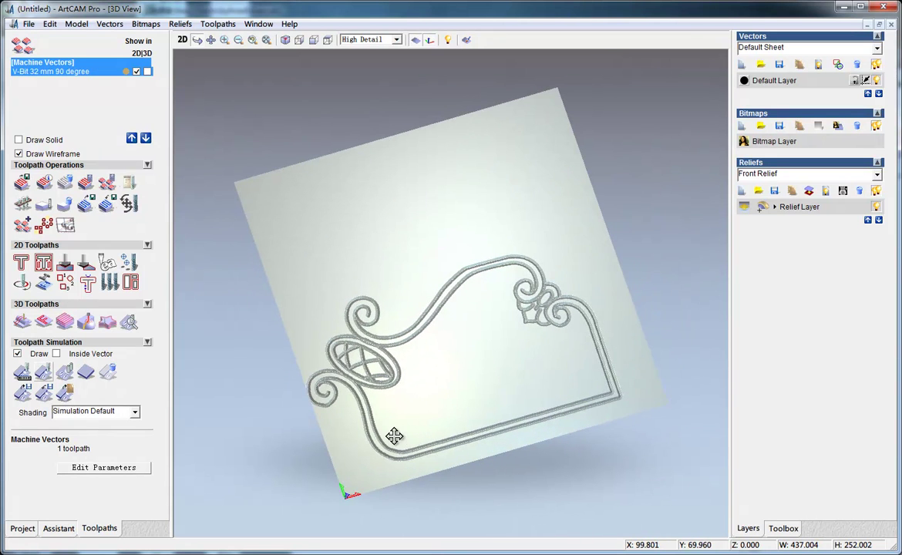
{"action": "mouse_move", "coordinate": [394, 436]}
{"action": "left_mouse_down"}
{"action": "mouse_move", "coordinate": [358, 442]}
{"action": "mouse_move", "coordinate": [322, 360]}
{"action": "mouse_move", "coordinate": [346, 385]}
{"action": "left_mouse_up"}
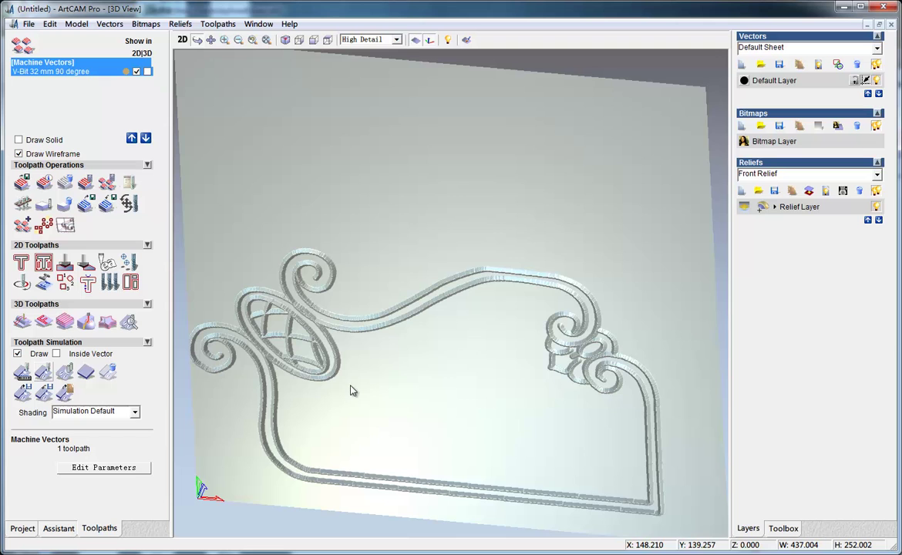
{"action": "mouse_move", "coordinate": [292, 392]}
{"action": "left_mouse_down"}
{"action": "mouse_move", "coordinate": [282, 433]}
{"action": "mouse_move", "coordinate": [455, 322]}
{"action": "left_mouse_up"}
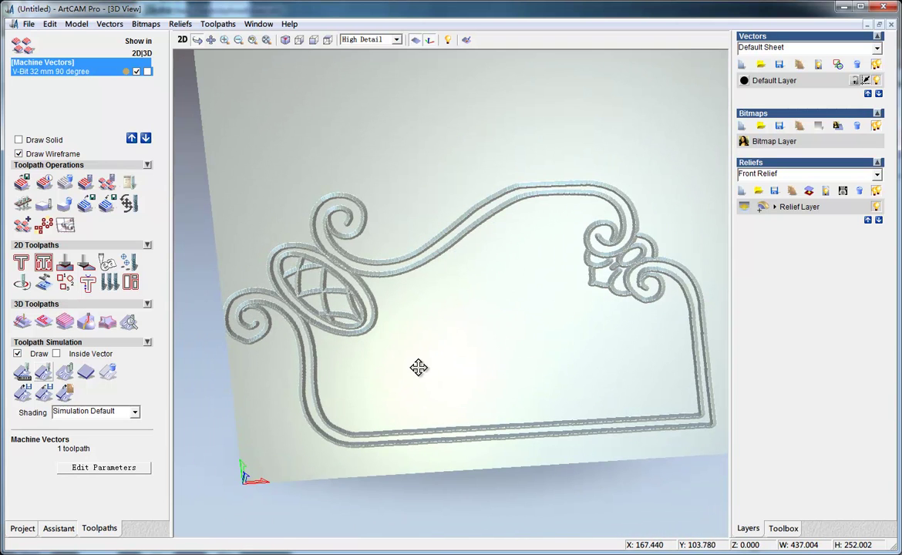
{"action": "mouse_move", "coordinate": [460, 364]}
{"action": "left_mouse_down"}
{"action": "mouse_move", "coordinate": [471, 340]}
{"action": "mouse_move", "coordinate": [434, 419]}
{"action": "left_mouse_up"}
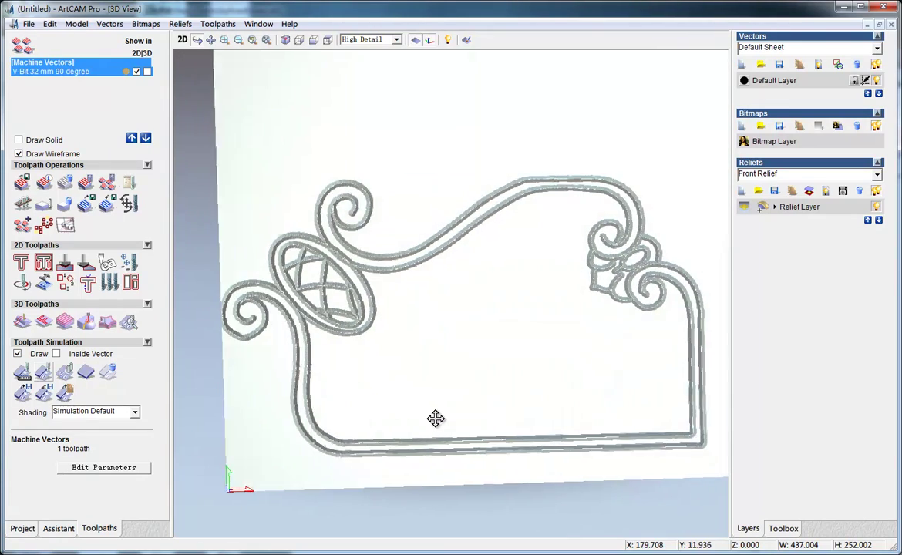
{"action": "mouse_move", "coordinate": [362, 421]}
{"action": "left_mouse_down"}
{"action": "mouse_move", "coordinate": [477, 330]}
{"action": "mouse_move", "coordinate": [322, 366]}
{"action": "mouse_move", "coordinate": [270, 399]}
{"action": "left_mouse_up"}
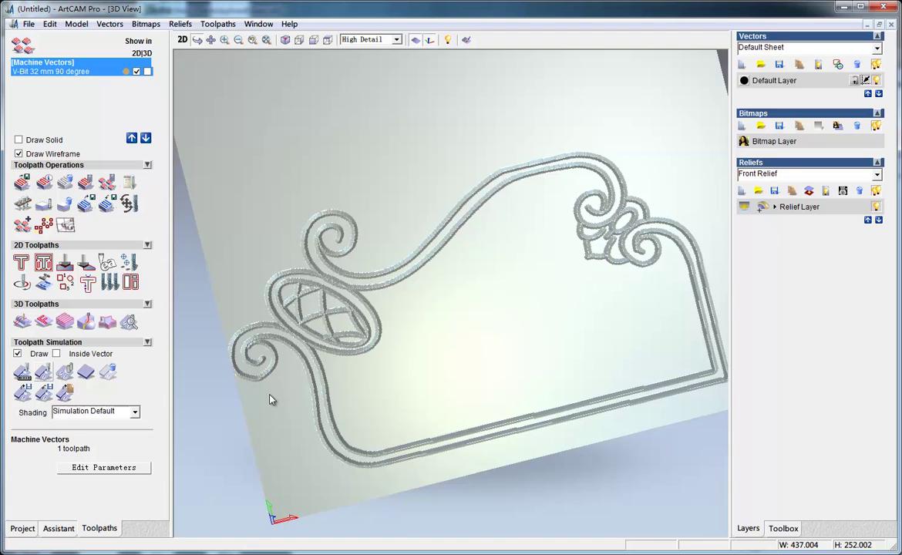
Zoom in on the upper-left arch grooves, then out to the whole frame design.
{"action": "mouse_move", "coordinate": [270, 399]}
{"action": "right_mouse_down"}
{"action": "mouse_move", "coordinate": [360, 311]}
{"action": "mouse_move", "coordinate": [399, 210]}
{"action": "right_mouse_up"}
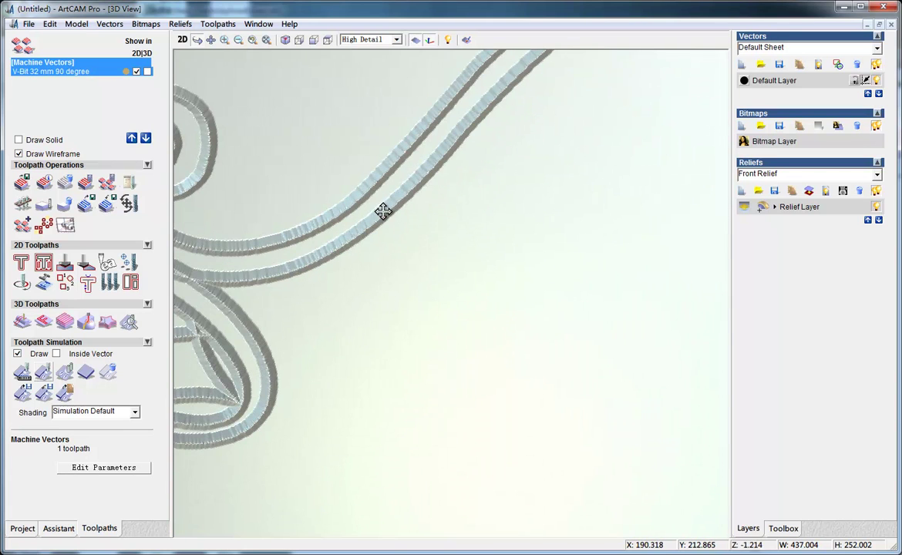
{"action": "mouse_move", "coordinate": [319, 286]}
{"action": "left_mouse_down"}
{"action": "mouse_move", "coordinate": [488, 201]}
{"action": "mouse_move", "coordinate": [254, 324]}
{"action": "mouse_move", "coordinate": [339, 302]}
{"action": "mouse_move", "coordinate": [399, 314]}
{"action": "mouse_move", "coordinate": [393, 292]}
{"action": "left_mouse_up"}
{"action": "mouse_move", "coordinate": [392, 292]}
{"action": "right_mouse_down"}
{"action": "mouse_move", "coordinate": [374, 459]}
{"action": "mouse_move", "coordinate": [282, 489]}
{"action": "right_mouse_up"}
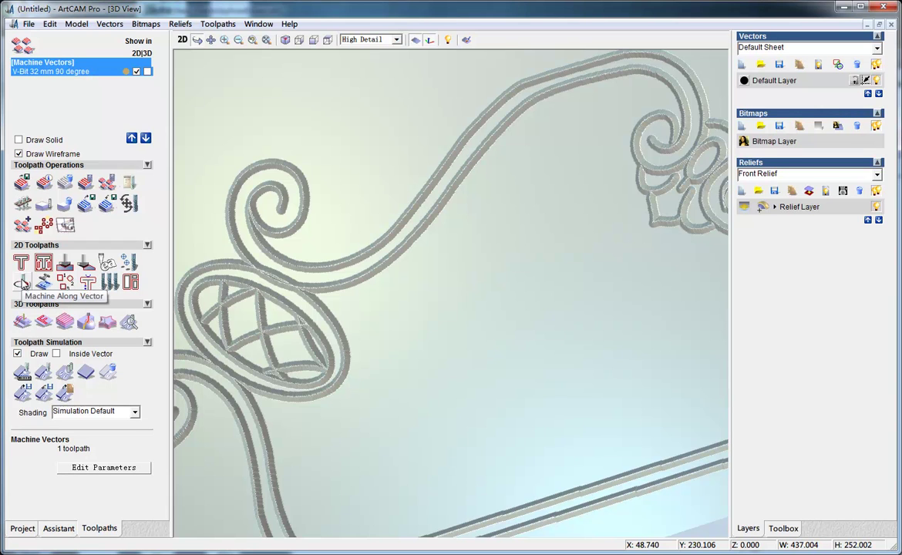
{"action": "scroll", "coordinate": [640, 275], "scroll_direction": "down", "scroll_amount": 3}
{"action": "mouse_move", "coordinate": [640, 275]}
{"action": "left_mouse_down"}
{"action": "mouse_move", "coordinate": [590, 307]}
{"action": "mouse_move", "coordinate": [562, 348]}
{"action": "left_mouse_up"}
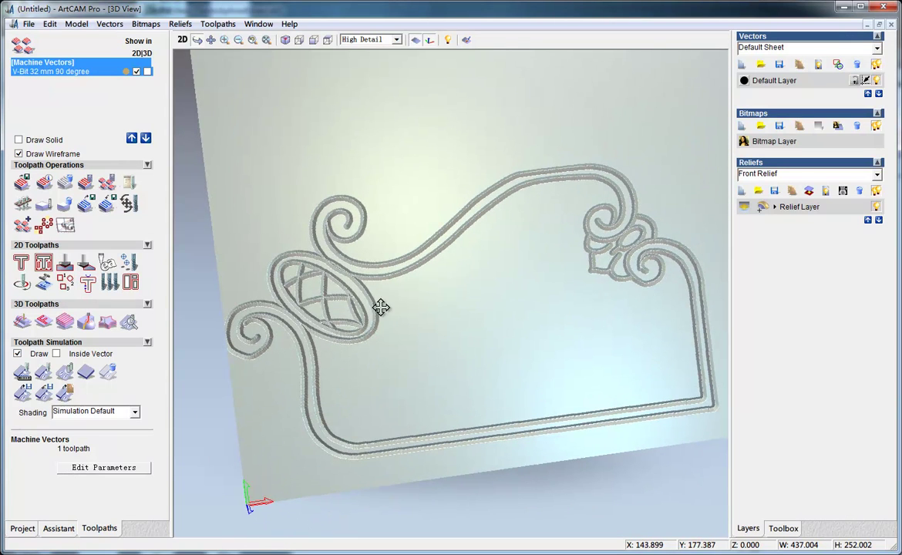
{"action": "scroll", "coordinate": [403, 345], "scroll_direction": "up", "scroll_amount": 1}
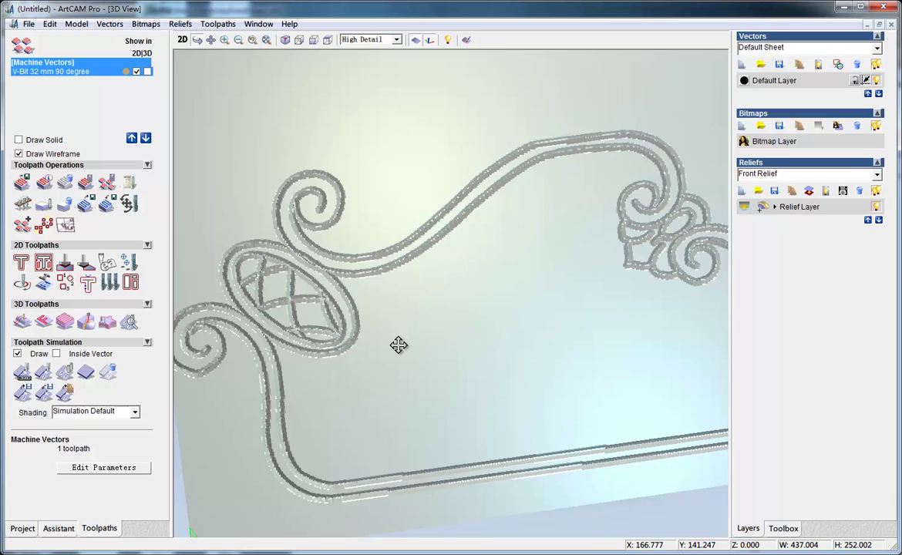
{"action": "scroll", "coordinate": [399, 344], "scroll_direction": "up", "scroll_amount": 1}
{"action": "scroll", "coordinate": [399, 344], "scroll_direction": "down", "scroll_amount": 3}
{"action": "scroll", "coordinate": [417, 351], "scroll_direction": "down", "scroll_amount": 1}
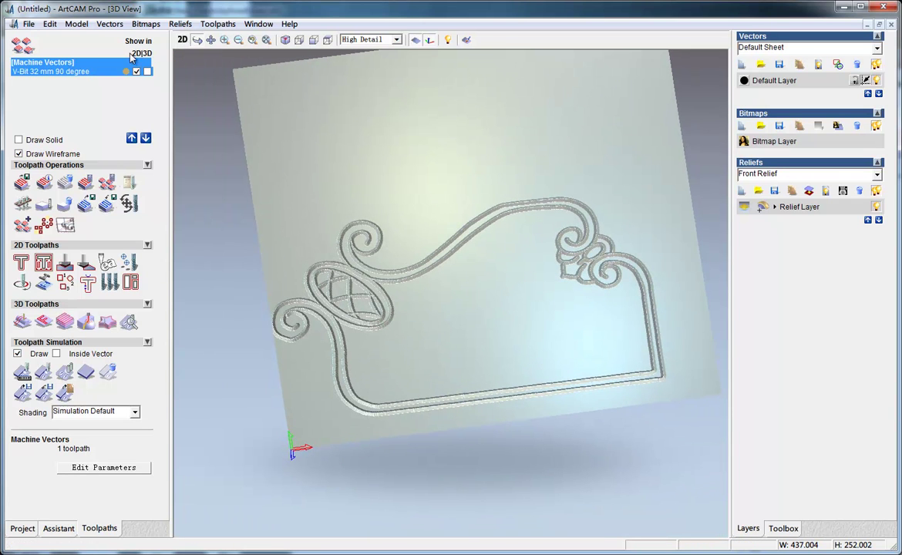
{"action": "scroll", "coordinate": [425, 373], "scroll_direction": "up", "scroll_amount": 1}
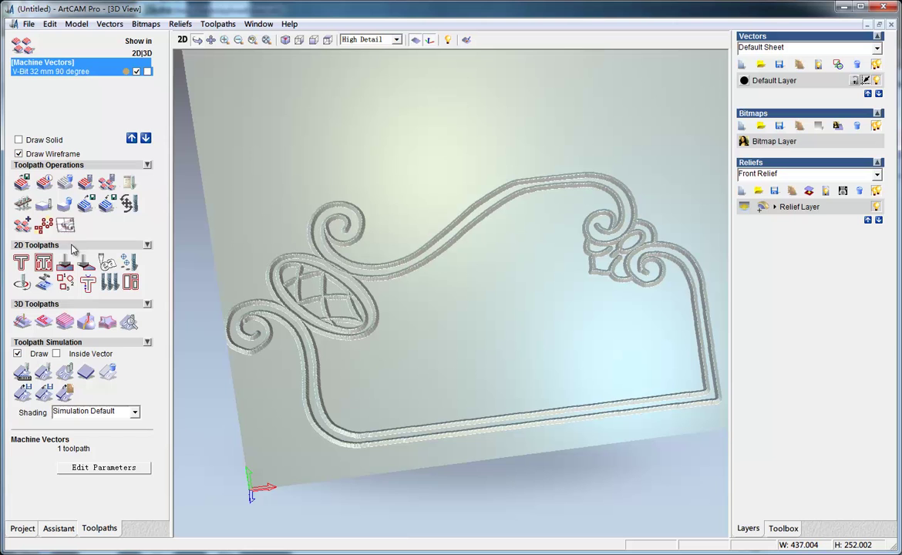
Change the toolpath finish depth to 2 and recalculate it.
{"action": "double_click", "coordinate": [48, 65]}
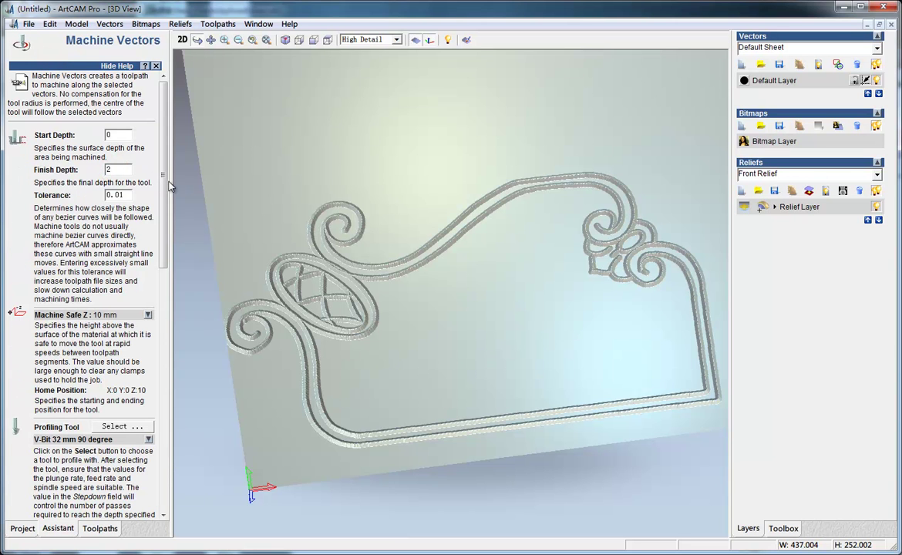
{"action": "left_click_drag", "start_coordinate": [162, 182], "coordinate": [163, 432]}
{"action": "left_click", "coordinate": [136, 480]}
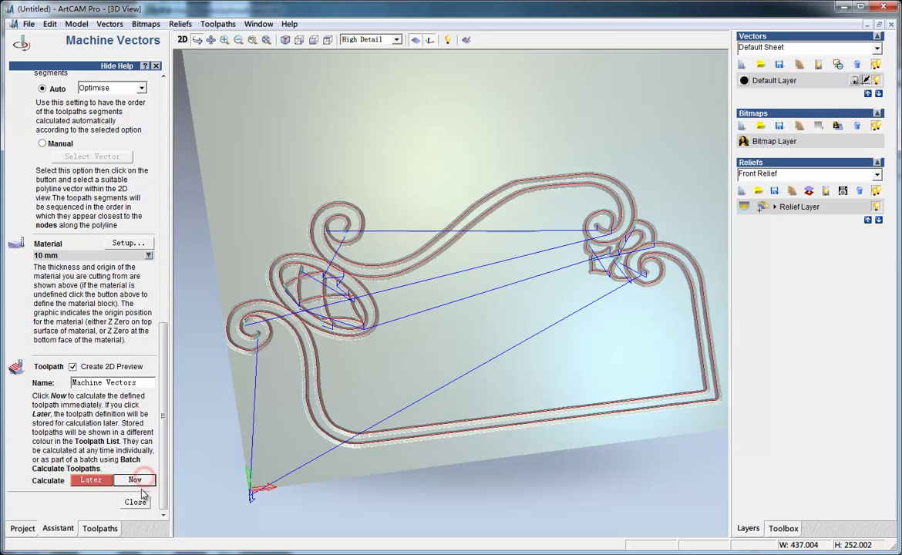
{"action": "left_click", "coordinate": [137, 503]}
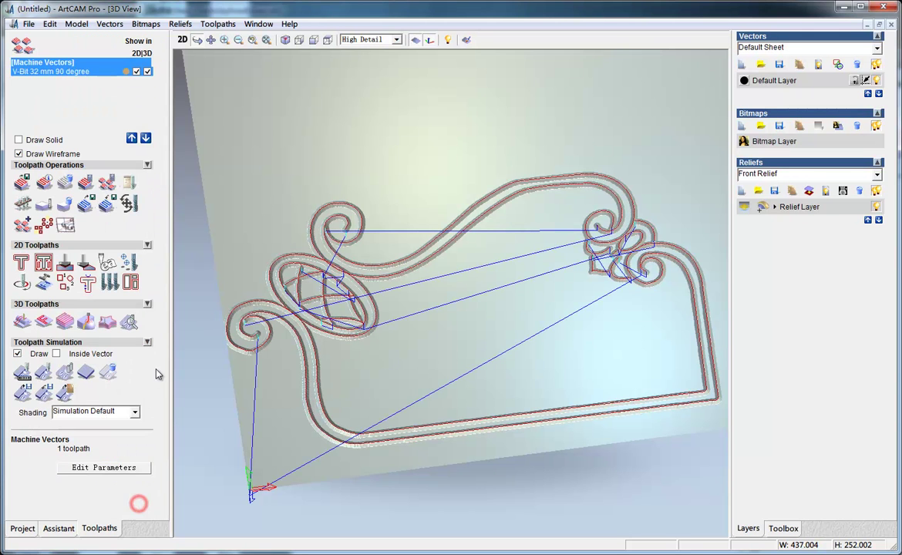
Clear and re-run the simulation, view it from the top, and bring up the RR.bmp engraving photo.
{"action": "left_click", "coordinate": [86, 373]}
{"action": "left_click", "coordinate": [43, 375]}
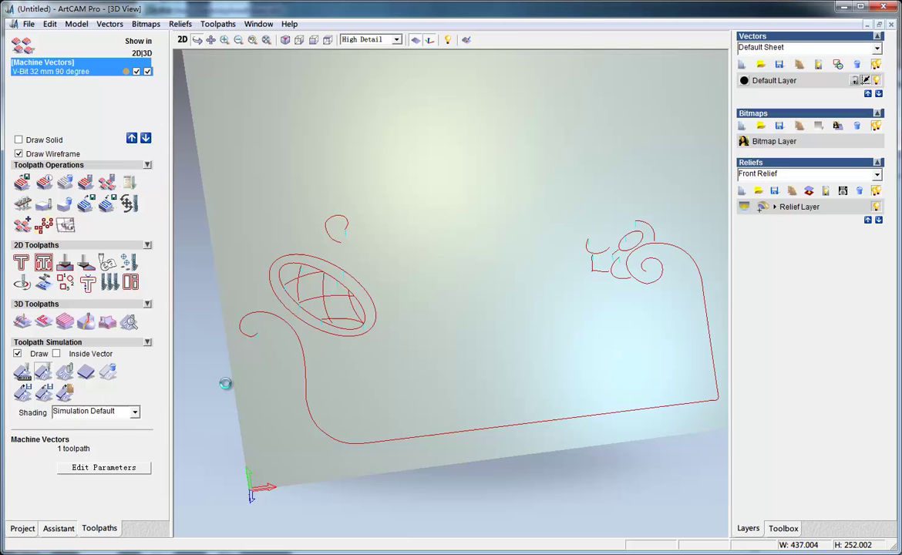
{"action": "mouse_move", "coordinate": [474, 362]}
{"action": "left_mouse_down"}
{"action": "mouse_move", "coordinate": [450, 448]}
{"action": "mouse_move", "coordinate": [369, 354]}
{"action": "mouse_move", "coordinate": [347, 410]}
{"action": "mouse_move", "coordinate": [401, 50]}
{"action": "mouse_move", "coordinate": [409, 50]}
{"action": "left_mouse_up"}
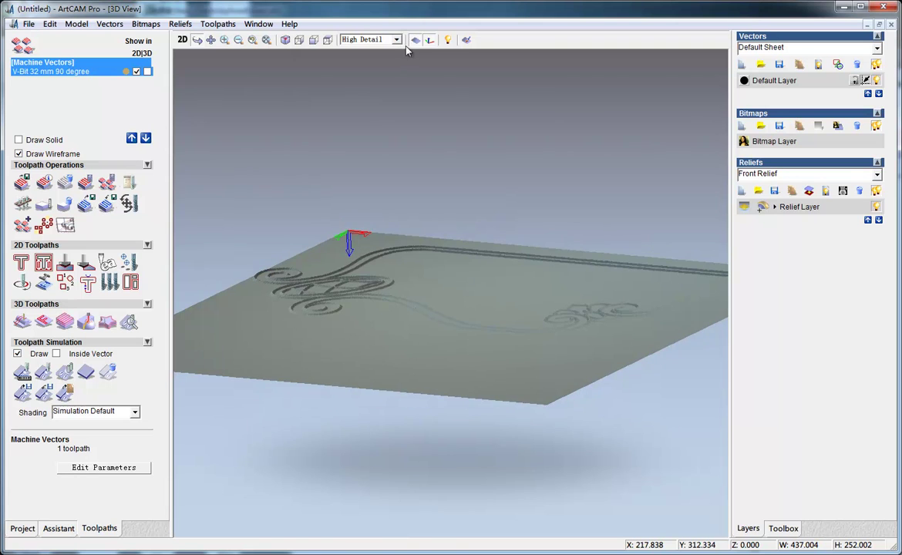
{"action": "left_click", "coordinate": [327, 41]}
{"action": "scroll", "coordinate": [382, 340], "scroll_direction": "up", "scroll_amount": 2}
{"action": "scroll", "coordinate": [397, 404], "scroll_direction": "down", "scroll_amount": 2}
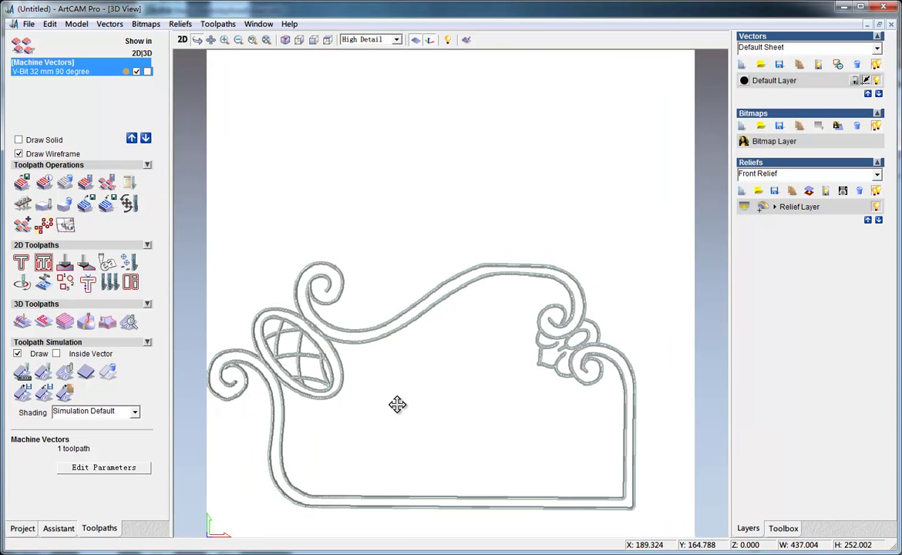
{"action": "mouse_move", "coordinate": [397, 405]}
{"action": "left_mouse_down"}
{"action": "mouse_move", "coordinate": [438, 401]}
{"action": "mouse_move", "coordinate": [447, 365]}
{"action": "left_mouse_up"}
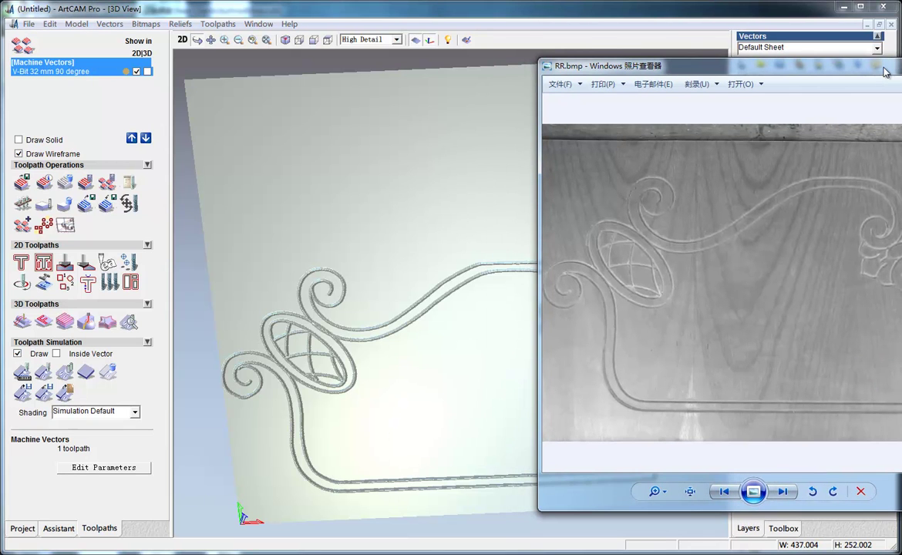
{"action": "mouse_move", "coordinate": [885, 72]}
{"action": "left_mouse_down"}
{"action": "mouse_move", "coordinate": [328, 93]}
{"action": "mouse_move", "coordinate": [489, 38]}
{"action": "mouse_move", "coordinate": [583, 53]}
{"action": "left_mouse_up"}
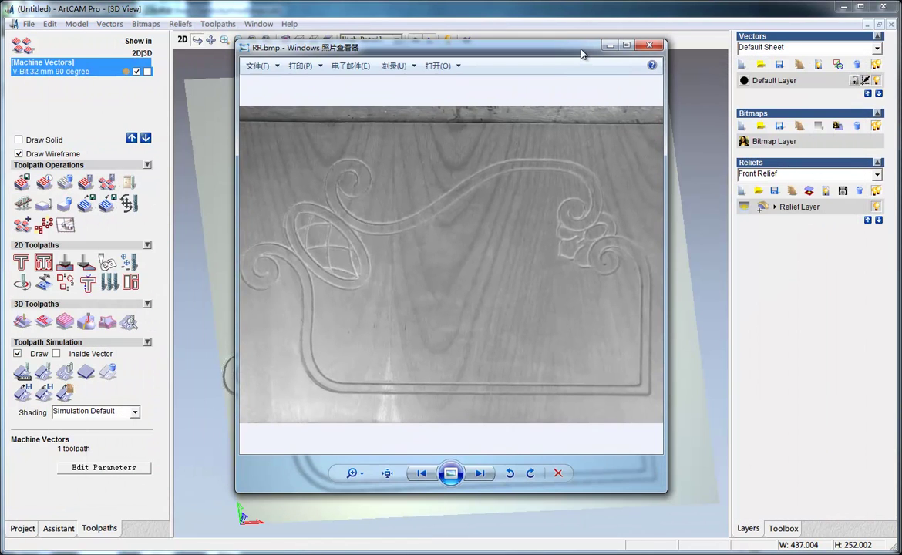
Close the photo and shade the simulation with Light Oak (V).
{"action": "left_click", "coordinate": [652, 48]}
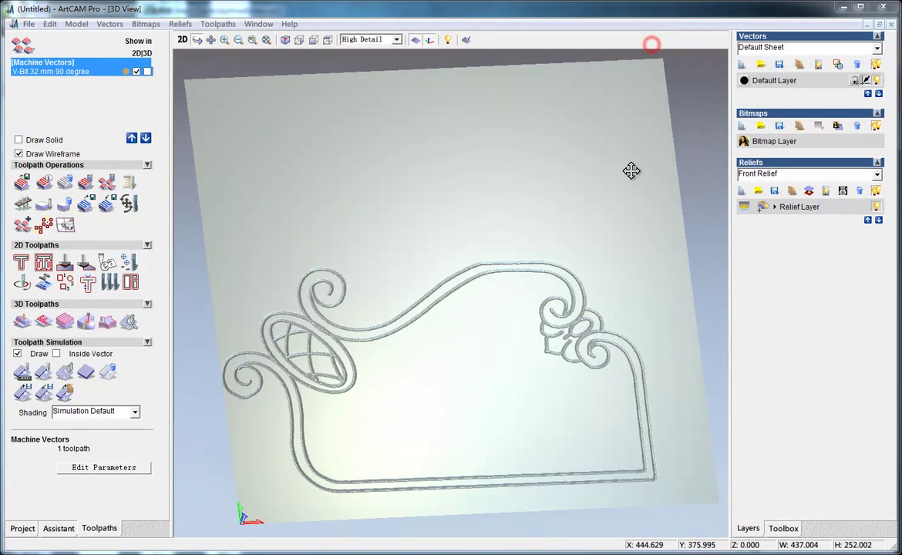
{"action": "mouse_move", "coordinate": [488, 316]}
{"action": "left_mouse_down"}
{"action": "mouse_move", "coordinate": [487, 340]}
{"action": "mouse_move", "coordinate": [509, 223]}
{"action": "mouse_move", "coordinate": [404, 280]}
{"action": "left_mouse_up"}
{"action": "left_click", "coordinate": [115, 412]}
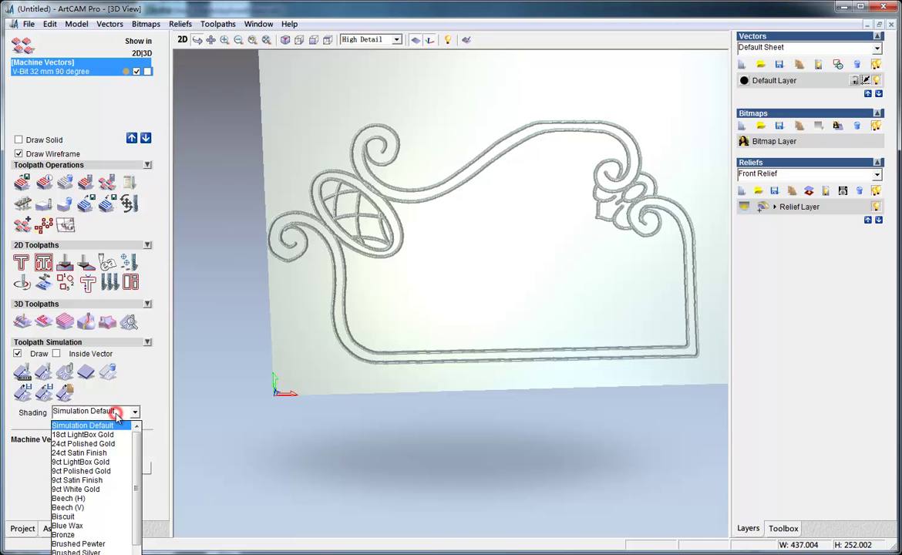
{"action": "key", "text": "l"}
{"action": "key", "text": "l"}
{"action": "key", "text": "Return"}
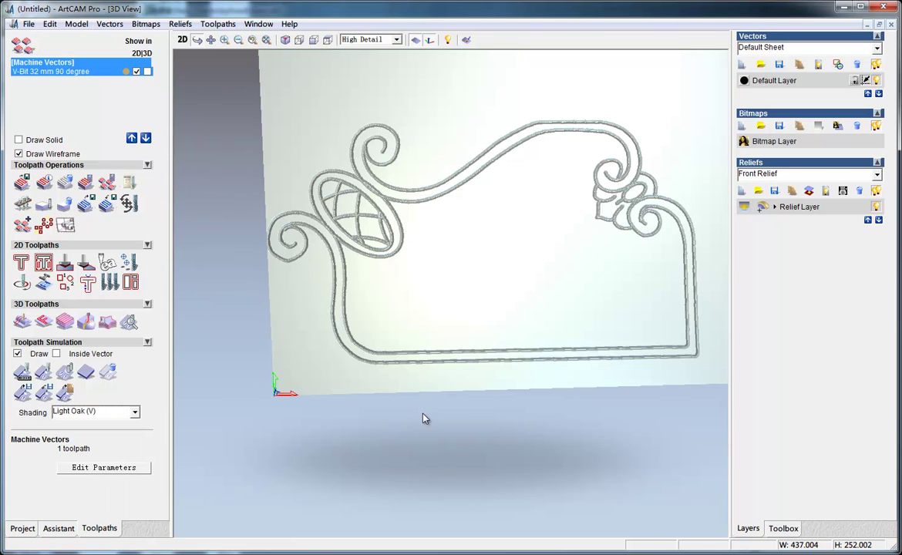
Orbit and zoom the oak-textured block toward a frontal view.
{"action": "mouse_move", "coordinate": [408, 364]}
{"action": "left_mouse_down"}
{"action": "mouse_move", "coordinate": [350, 449]}
{"action": "mouse_move", "coordinate": [464, 360]}
{"action": "mouse_move", "coordinate": [408, 369]}
{"action": "left_mouse_up"}
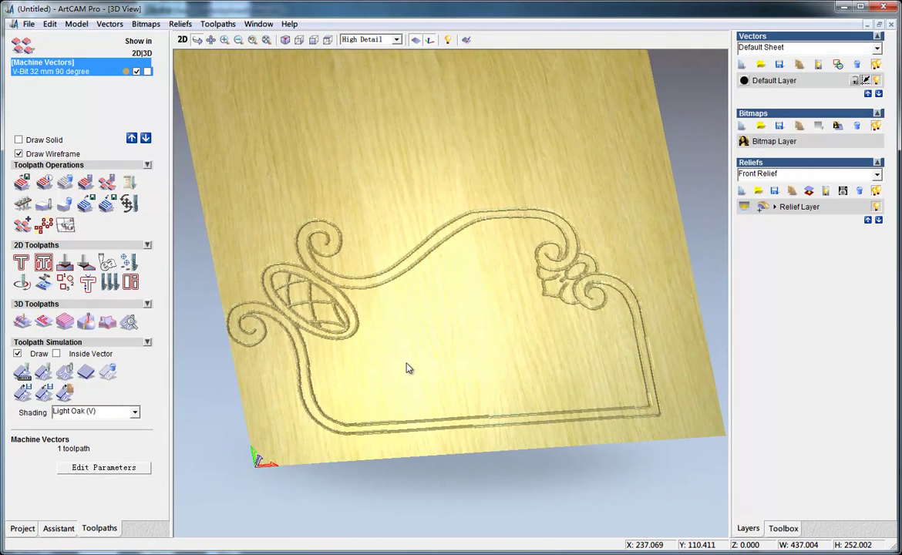
{"action": "scroll", "coordinate": [386, 342], "scroll_direction": "up", "scroll_amount": 2}
{"action": "scroll", "coordinate": [387, 343], "scroll_direction": "up", "scroll_amount": 2}
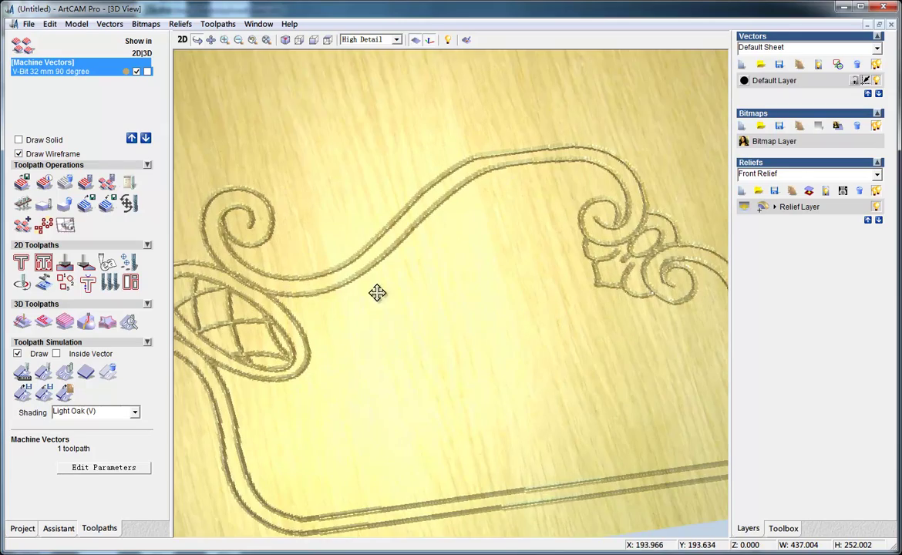
{"action": "mouse_move", "coordinate": [377, 292]}
{"action": "left_mouse_down"}
{"action": "mouse_move", "coordinate": [358, 348]}
{"action": "mouse_move", "coordinate": [349, 350]}
{"action": "mouse_move", "coordinate": [356, 374]}
{"action": "mouse_move", "coordinate": [310, 385]}
{"action": "left_mouse_up"}
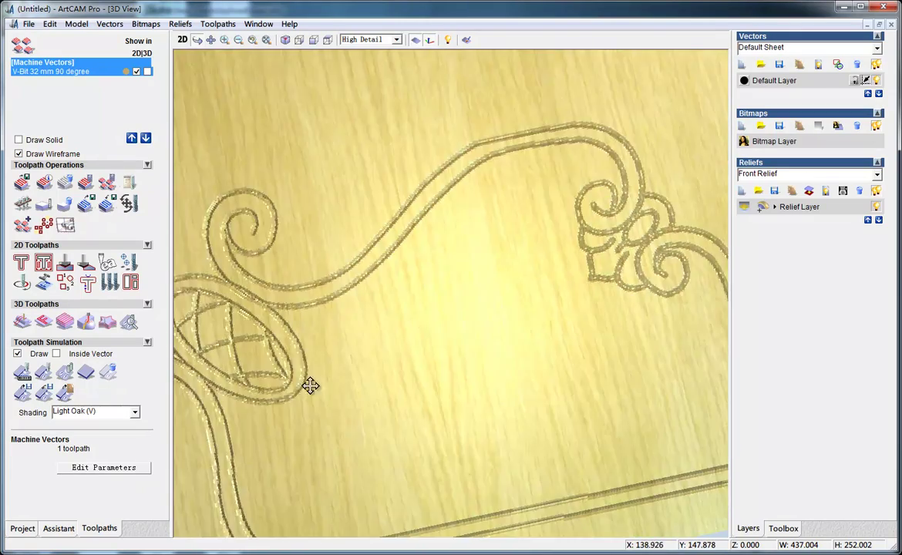
{"action": "scroll", "coordinate": [310, 385], "scroll_direction": "down", "scroll_amount": 3}
{"action": "mouse_move", "coordinate": [464, 362]}
{"action": "left_mouse_down"}
{"action": "mouse_move", "coordinate": [355, 224]}
{"action": "mouse_move", "coordinate": [344, 155]}
{"action": "mouse_move", "coordinate": [362, 183]}
{"action": "mouse_move", "coordinate": [449, 220]}
{"action": "mouse_move", "coordinate": [465, 201]}
{"action": "left_mouse_up"}
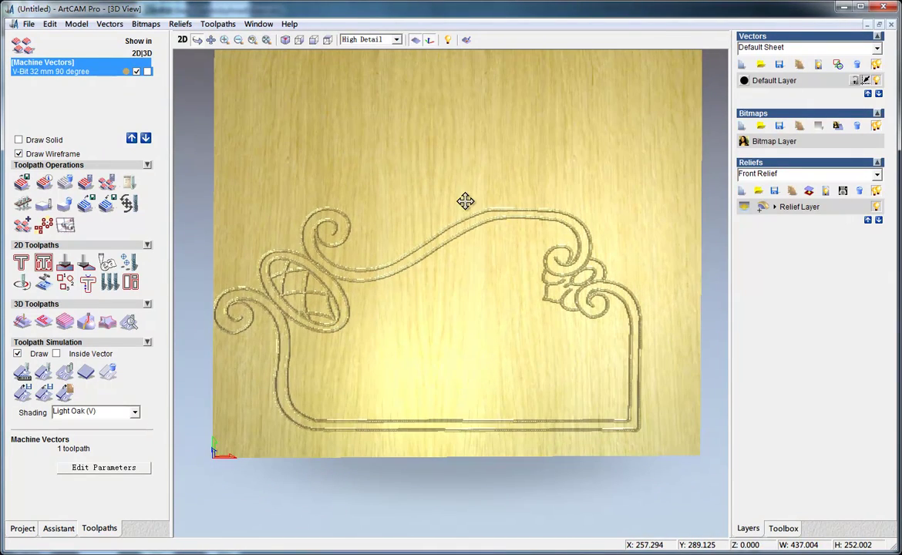